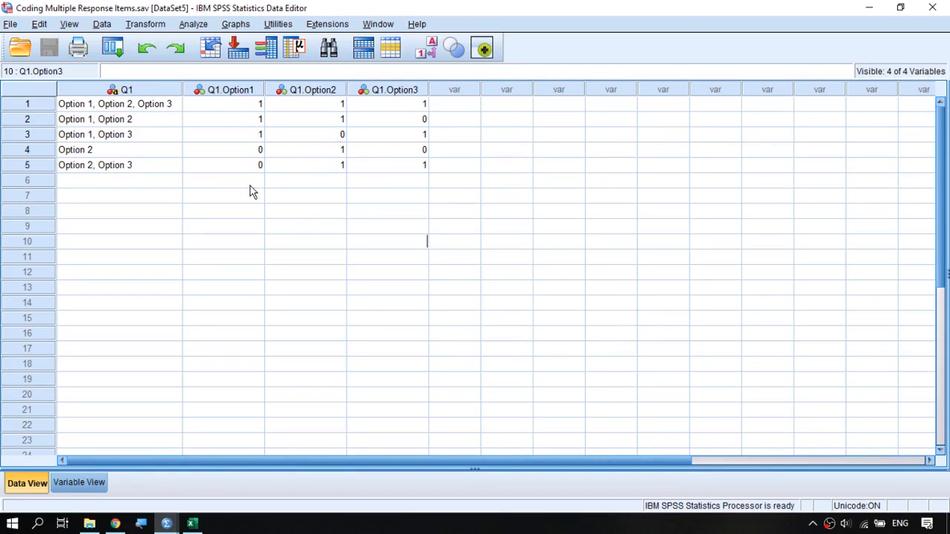
# Examine the combined multiple-choice answers in the Q1 column, starting with the first case.
pyautogui.click(149, 91)
pyautogui.click(148, 108)
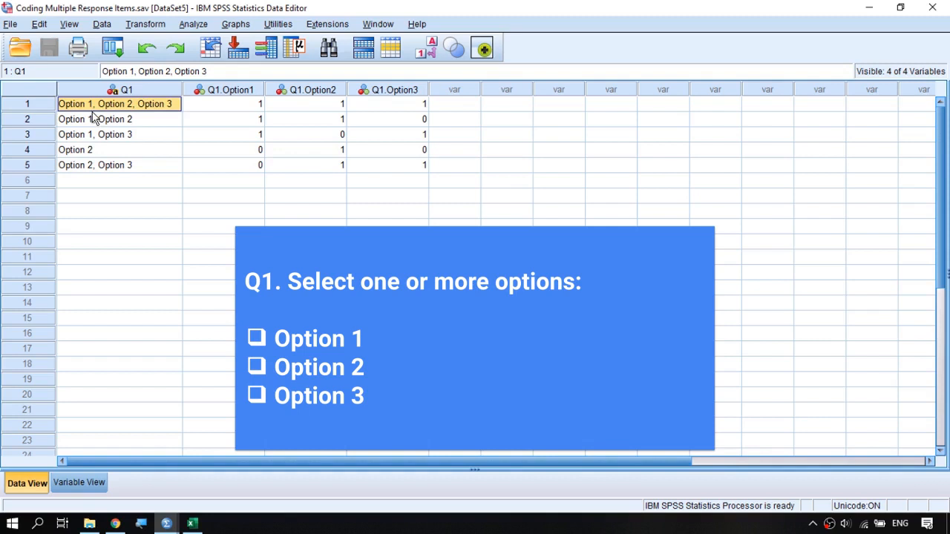
pyautogui.click(40, 106)
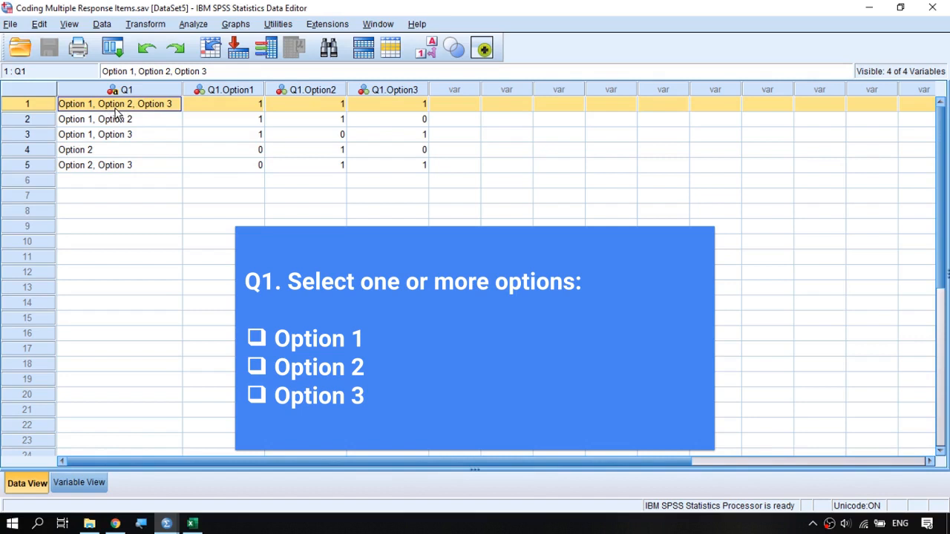
# Run descriptive statistics on Q1, review its frequency table in the output, and return to the data.
pyautogui.click(136, 121)
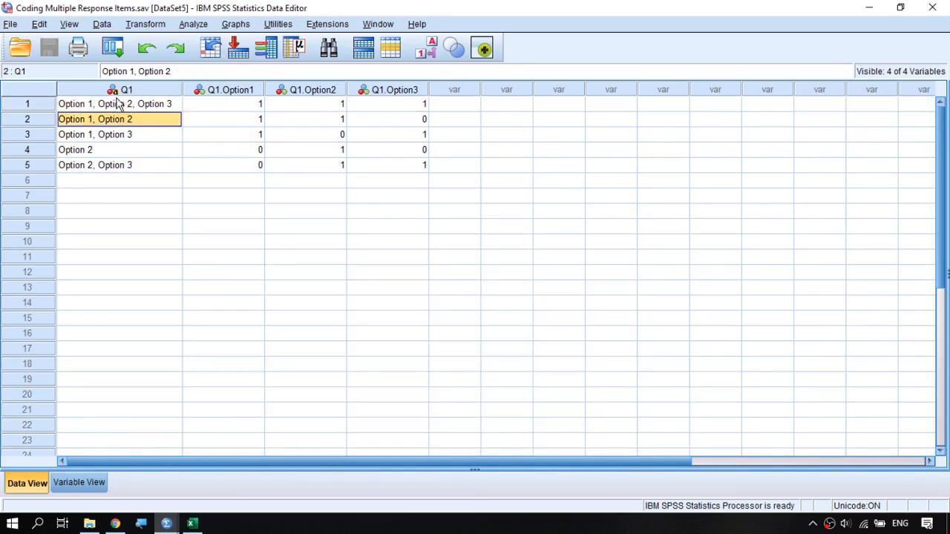
pyautogui.click(299, 59)
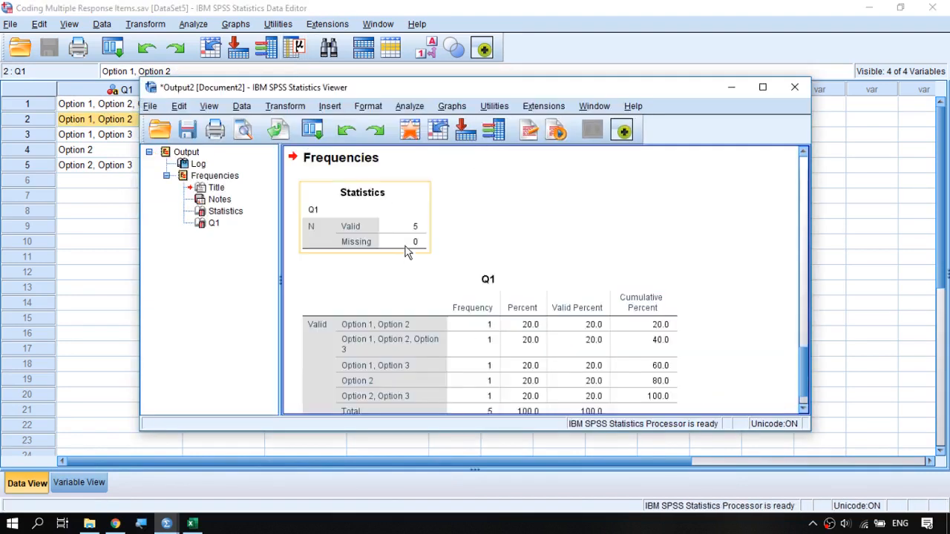
pyautogui.scroll(-1, 445, 260)
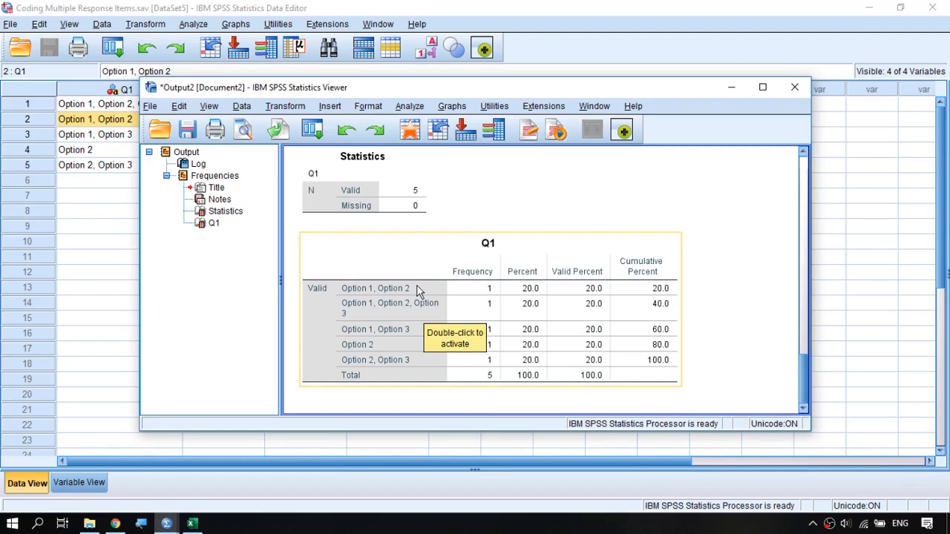
pyautogui.moveTo(421, 93); pyautogui.dragTo(484, 78)
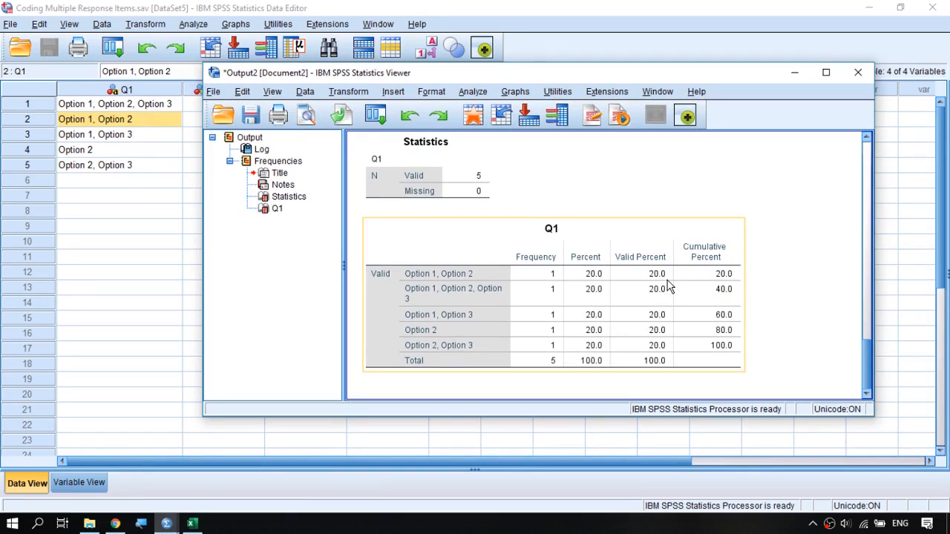
pyautogui.click(537, 36)
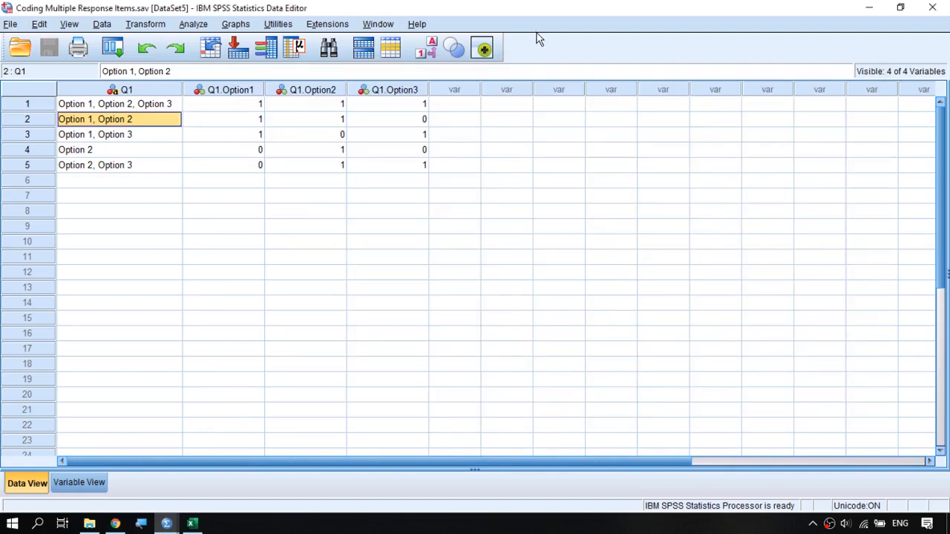
# Compare the Q1 answers with the 1/0 coding in Q1.Option1, Q1.Option2 and Q1.Option3.
pyautogui.click(153, 92)
pyautogui.moveTo(230, 92); pyautogui.dragTo(389, 96)
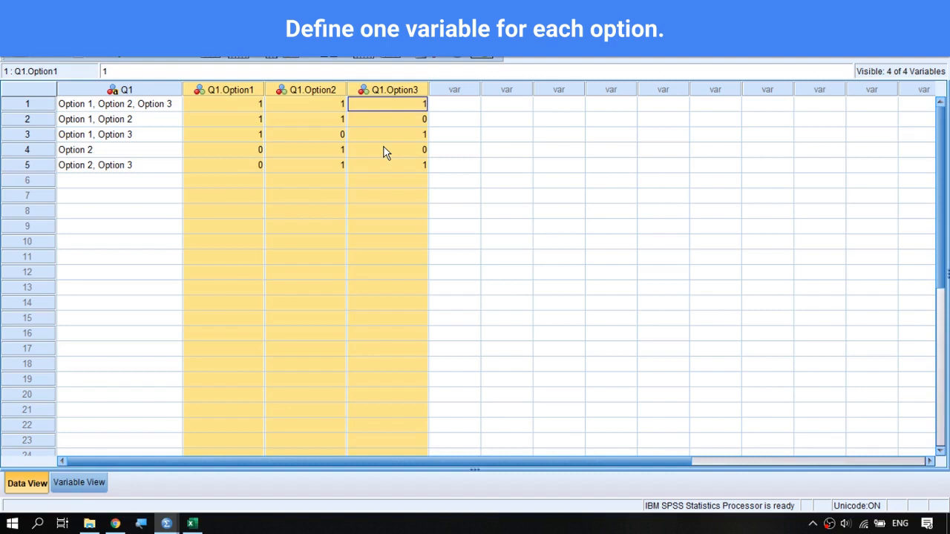
pyautogui.click(248, 108)
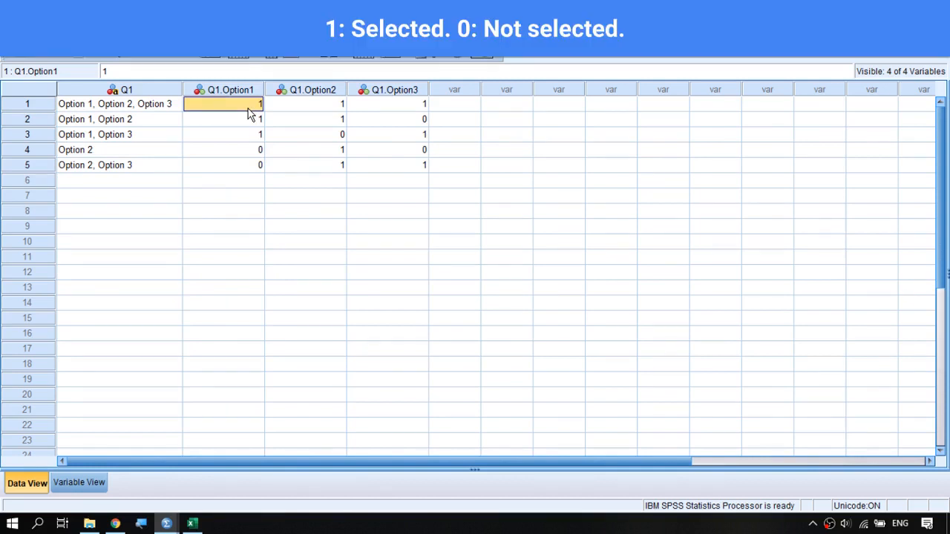
pyautogui.click(246, 153)
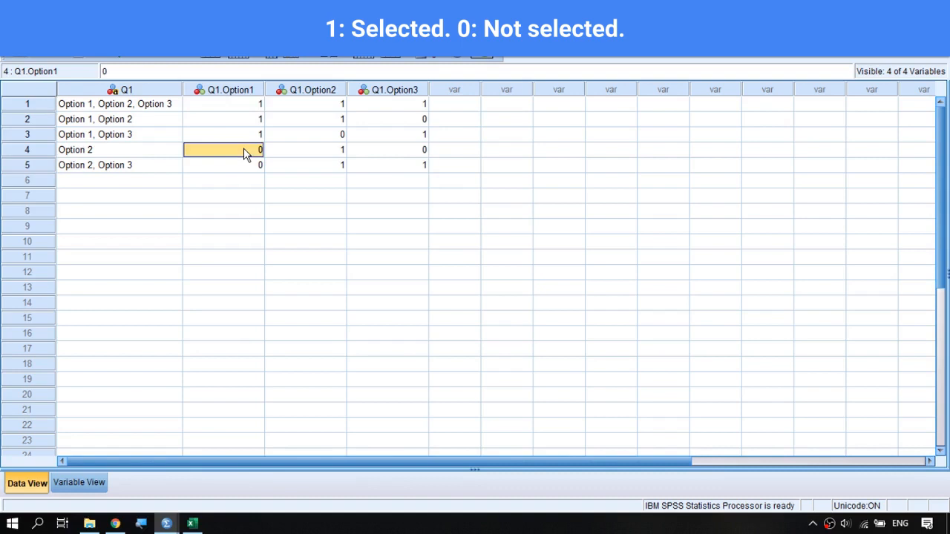
pyautogui.click(104, 120)
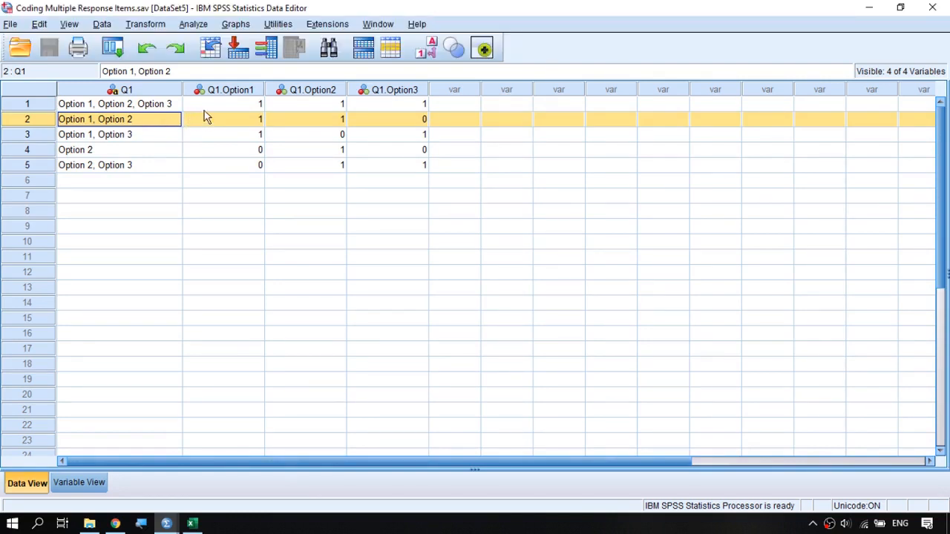
pyautogui.click(154, 89)
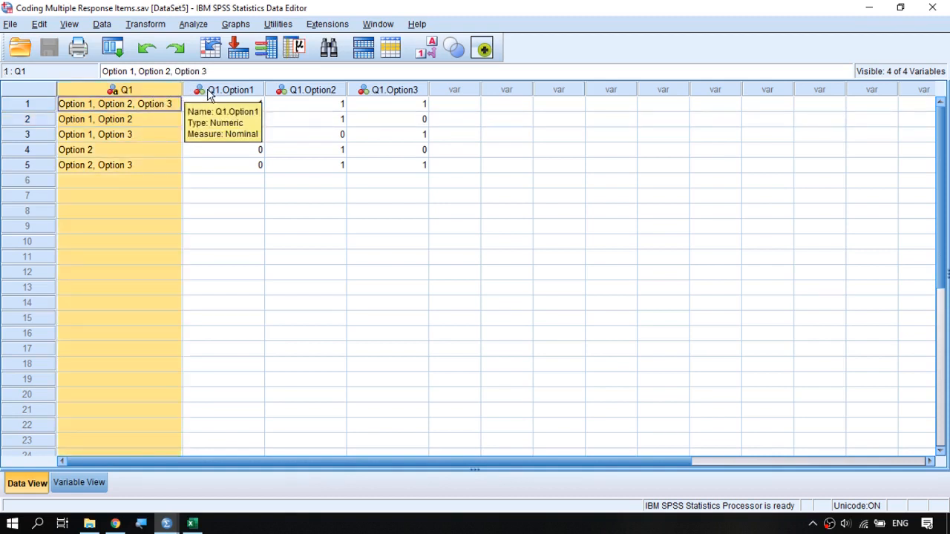
pyautogui.moveTo(195, 90); pyautogui.dragTo(357, 97)
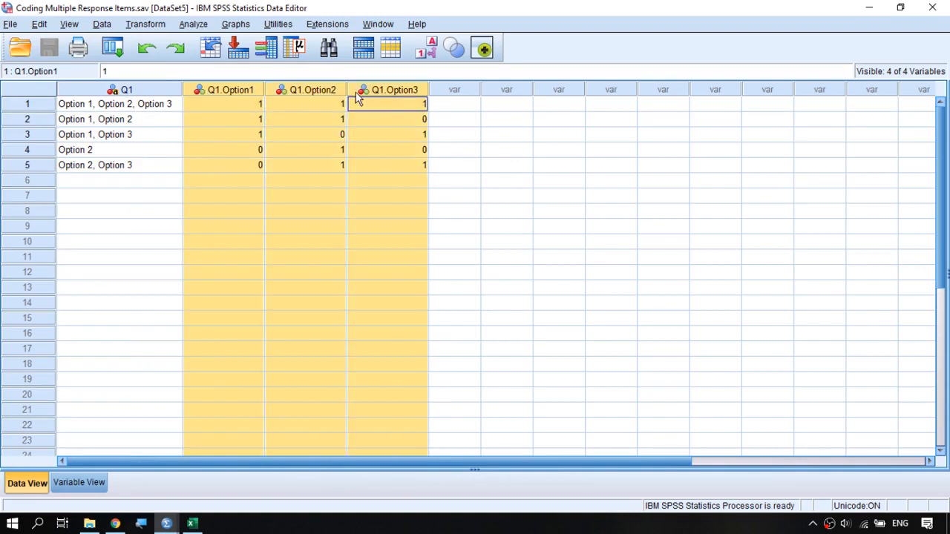
pyautogui.click(281, 121)
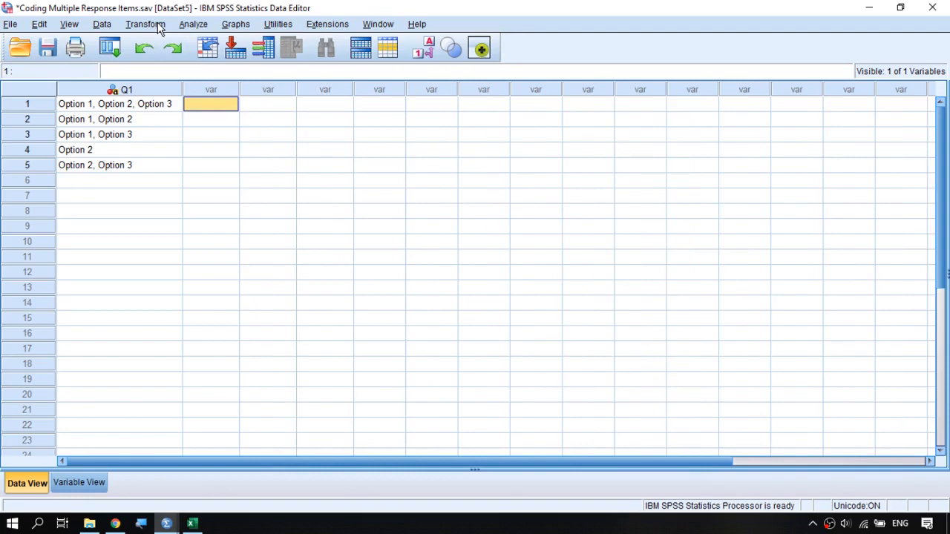
# Start a Compute Variable transformation with Q1.Option1 as the target variable.
pyautogui.click(159, 28)
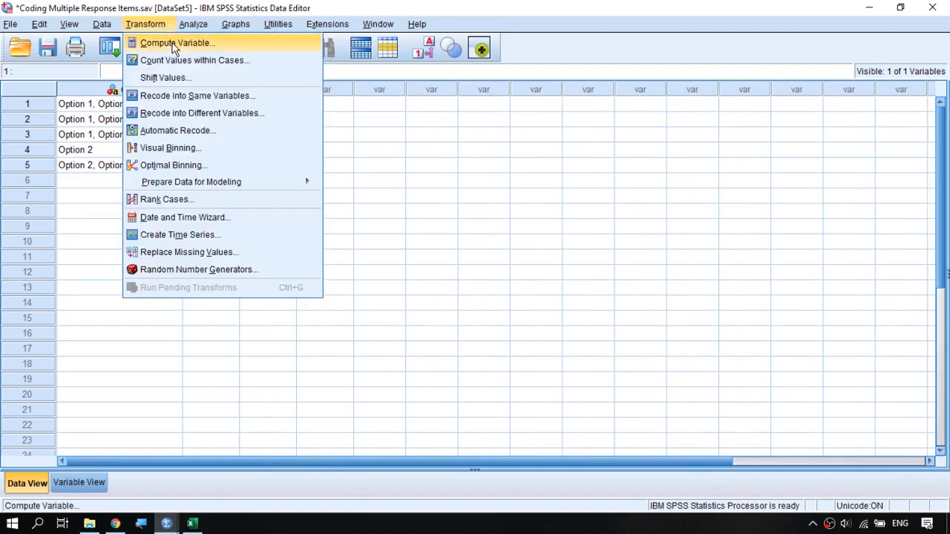
pyautogui.click(227, 46)
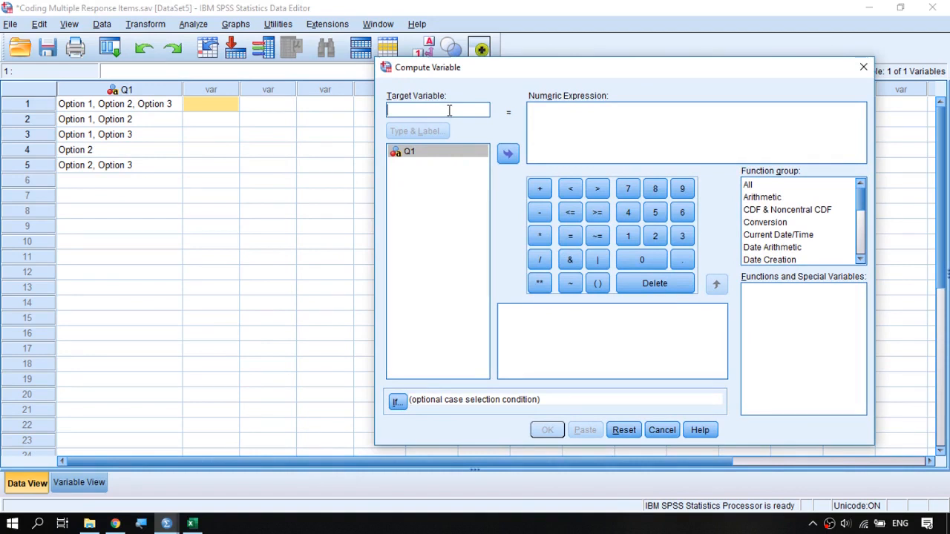
pyautogui.write('Q1')
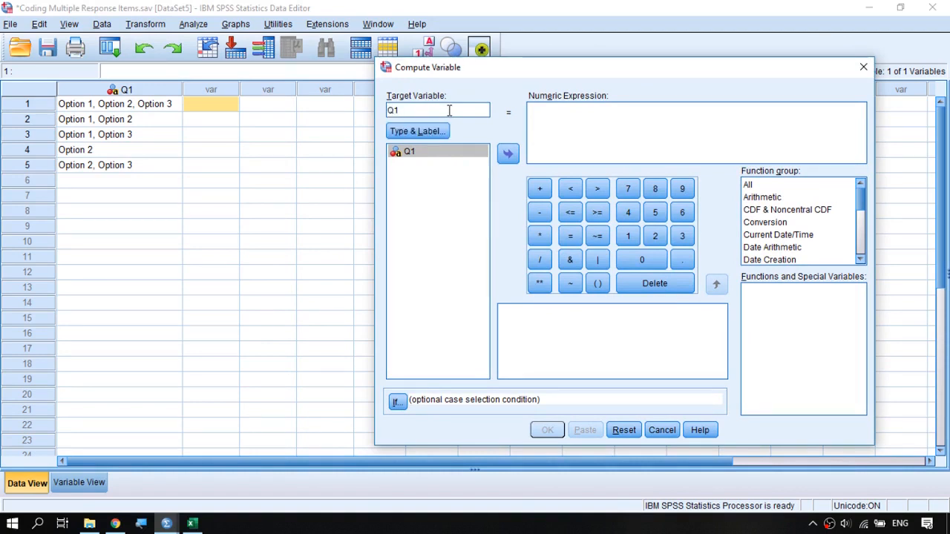
pyautogui.write('.Option1')
# Enter the numeric expression index(Q1,"Option 1") and compute the Q1.Option1 variable.
pyautogui.click(571, 135)
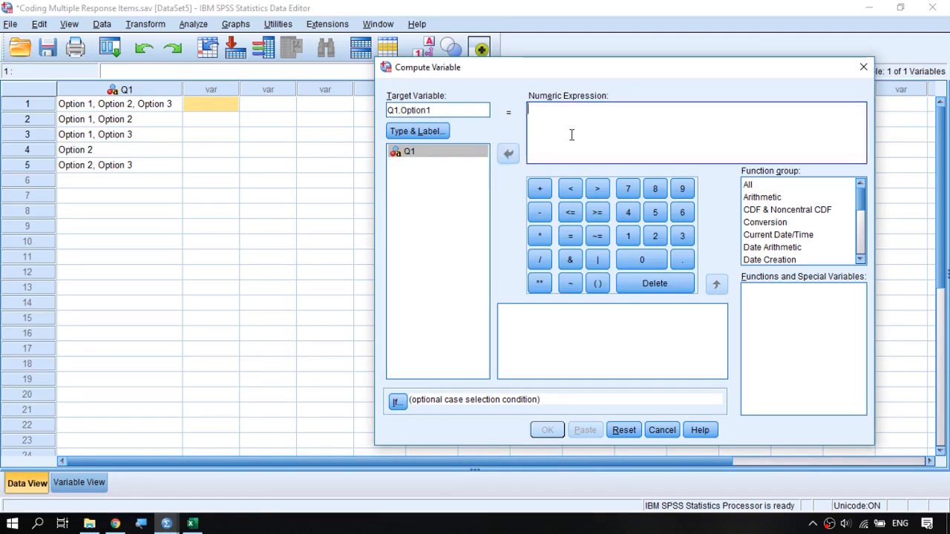
pyautogui.write('inde')
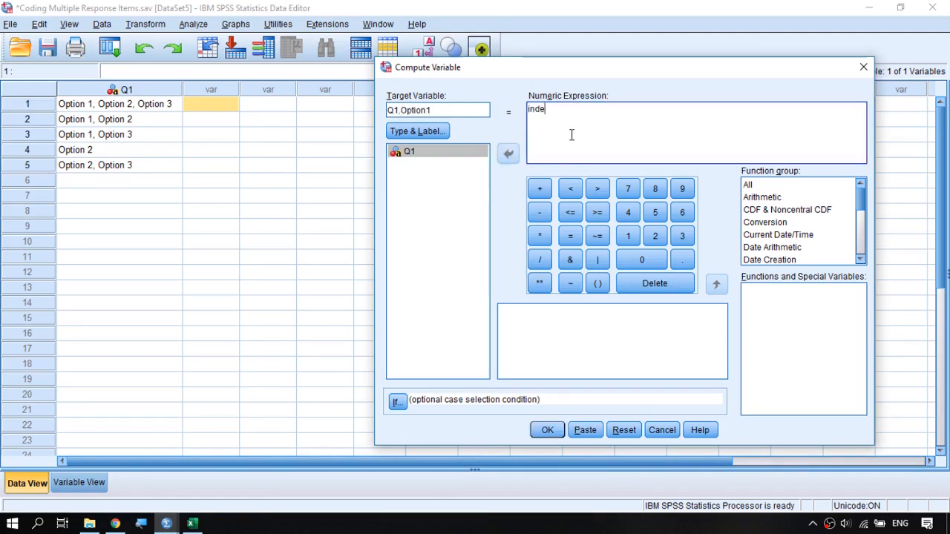
pyautogui.write('x')
pyautogui.write('(')
pyautogui.click(440, 157)
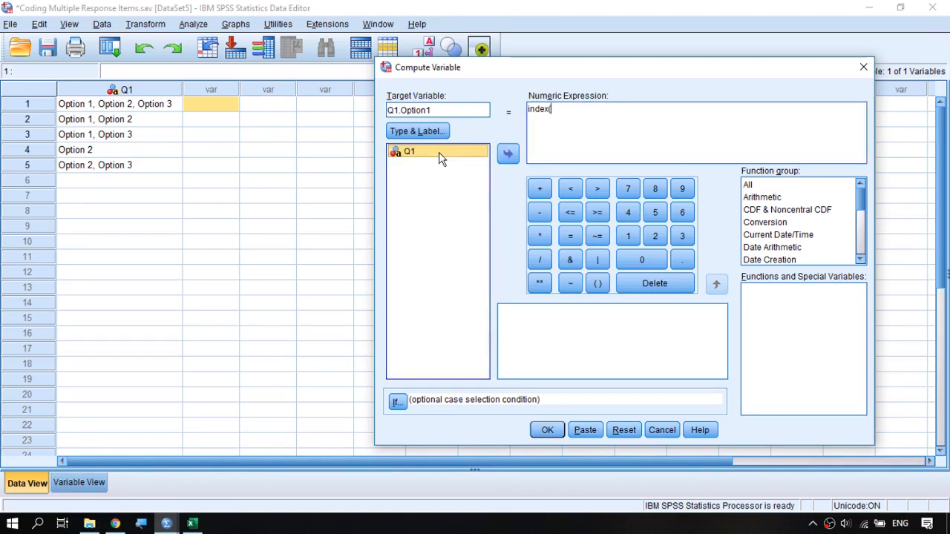
pyautogui.doubleClick(441, 157)
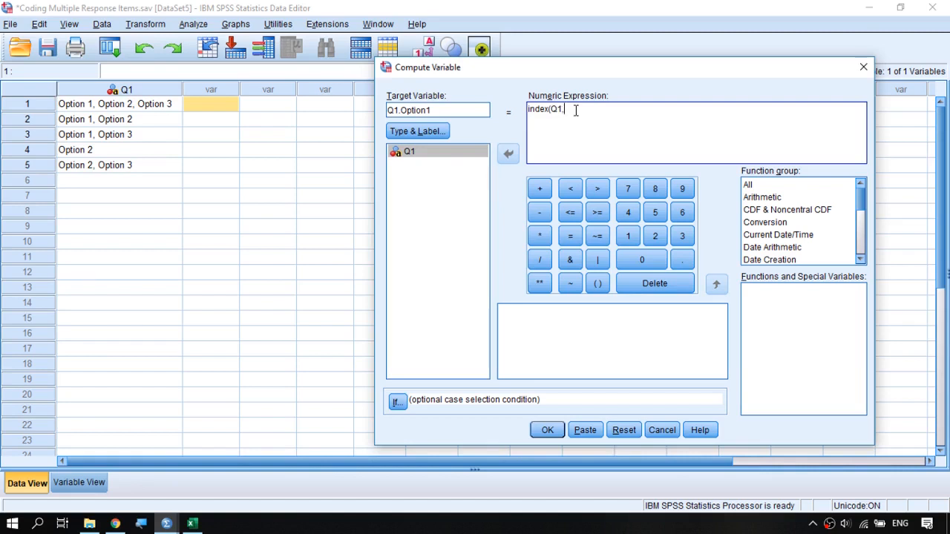
pyautogui.write('"O')
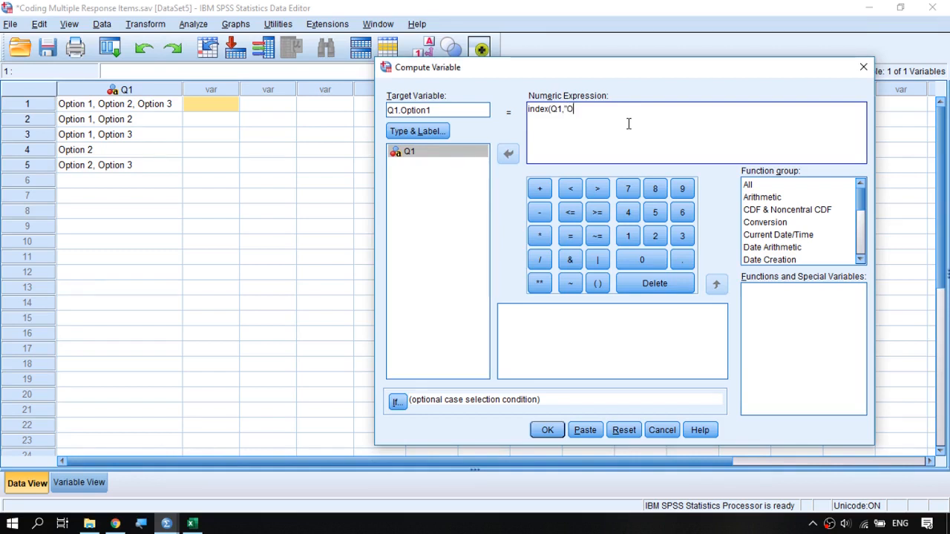
pyautogui.write('ption')
pyautogui.write('1')
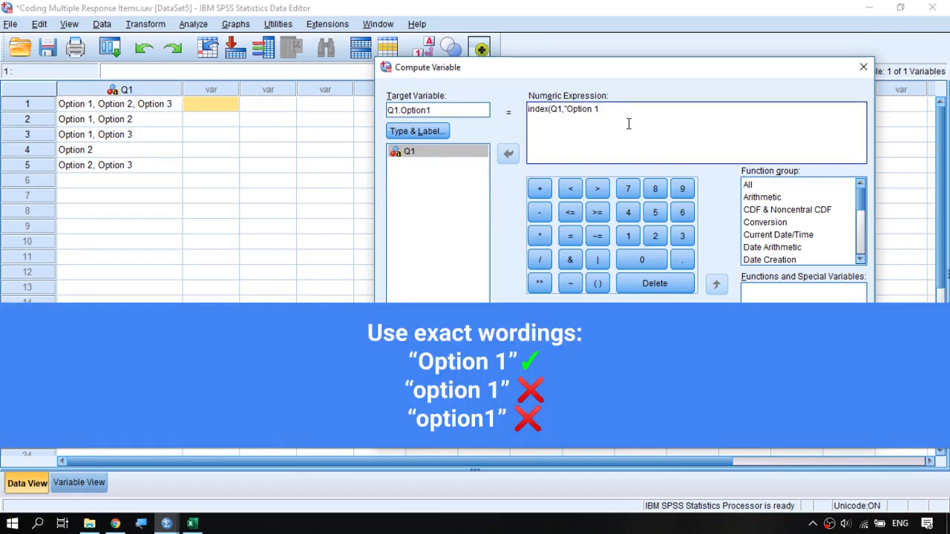
pyautogui.write('"')
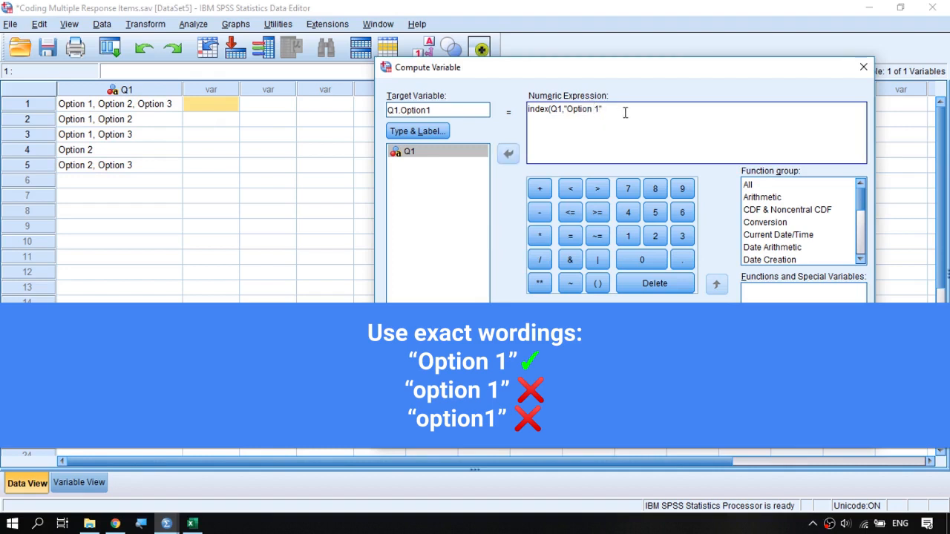
pyautogui.write(')')
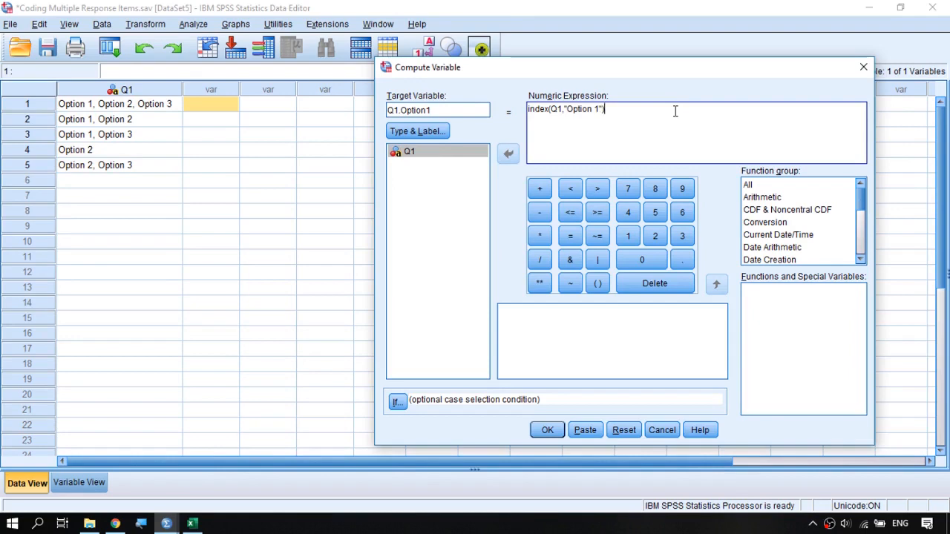
pyautogui.click(546, 432)
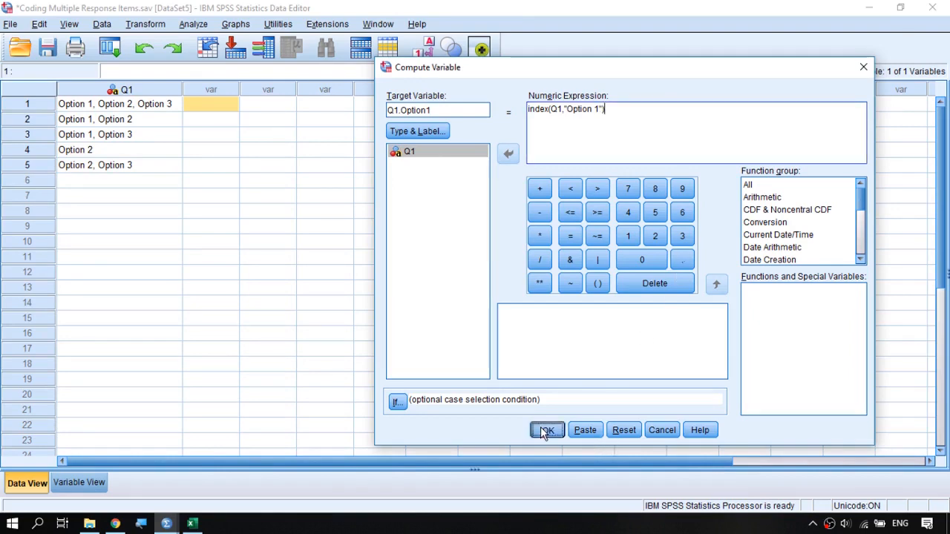
# Check the computed Q1.Option1 values against the Q1 answers for all five cases.
pyautogui.moveTo(201, 105); pyautogui.dragTo(217, 139)
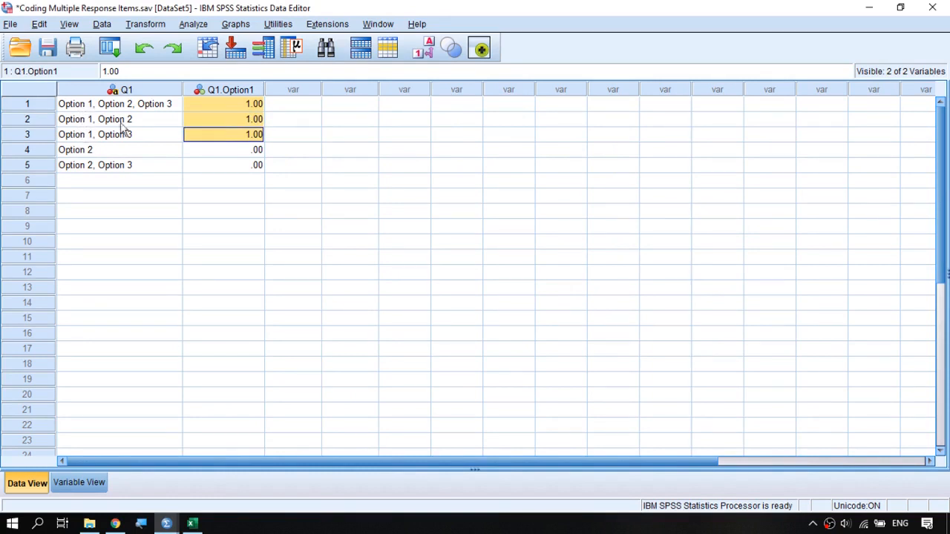
pyautogui.moveTo(207, 150); pyautogui.dragTo(208, 165)
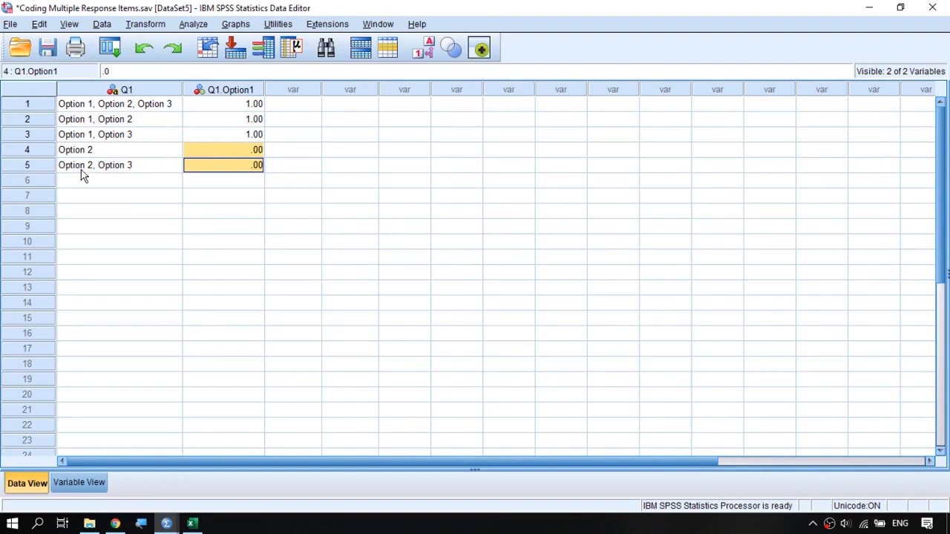
pyautogui.click(229, 152)
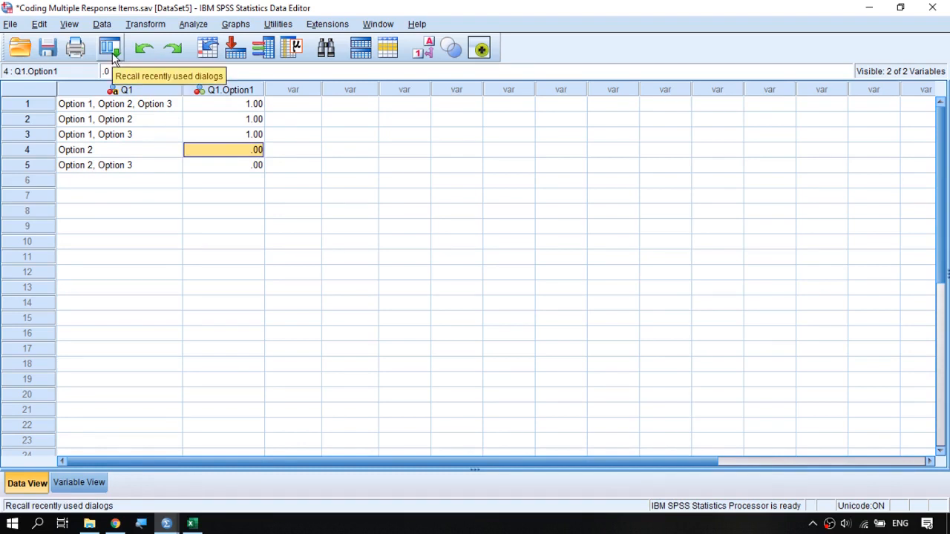
# Reopen the recent Compute Variable dialog and change the target variable to Q1.Option2.
pyautogui.click(111, 50)
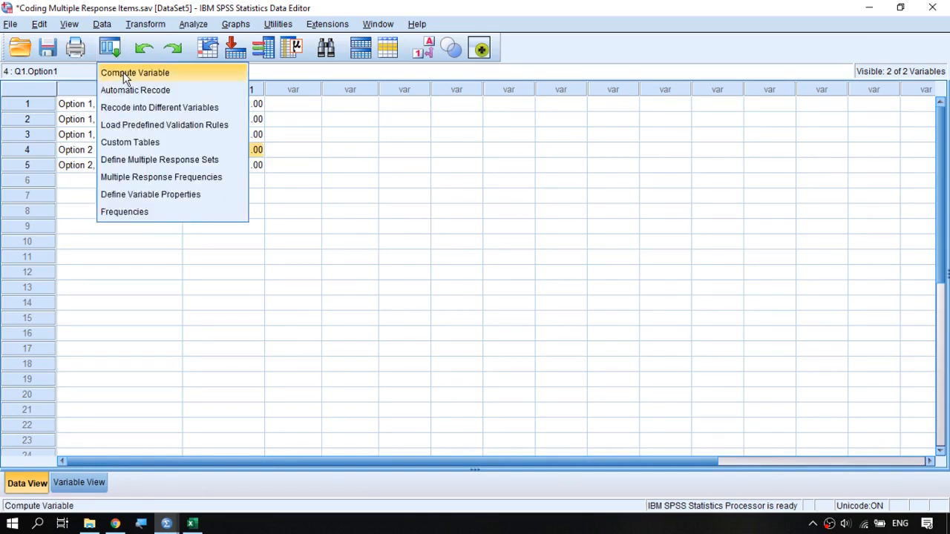
pyautogui.click(125, 73)
pyautogui.click(458, 114)
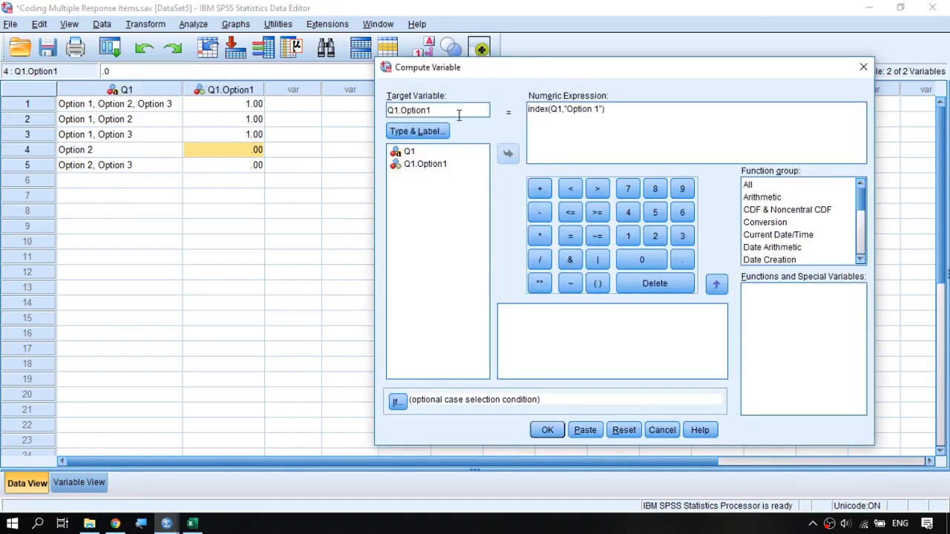
pyautogui.press('BackSpace')
pyautogui.write('2')
# Change the expression to index(Q1,"Option 2"), compute the variable, and inspect its first two values in the data.
pyautogui.click(599, 109)
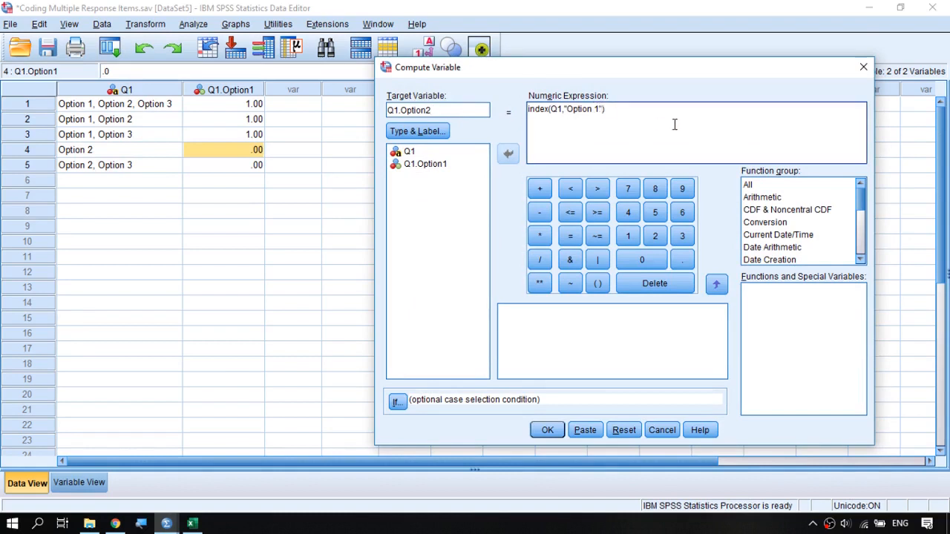
pyautogui.press('BackSpace')
pyautogui.write('2')
pyautogui.click(547, 430)
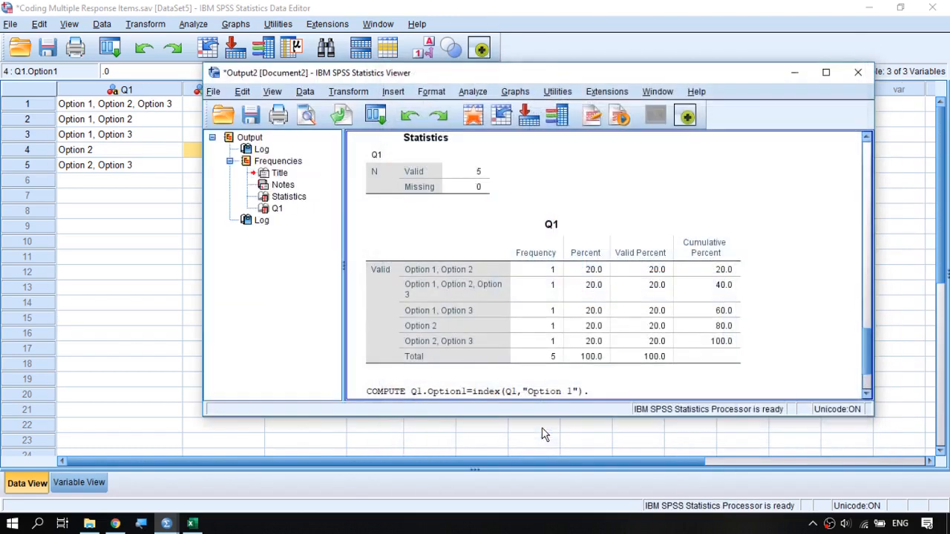
pyautogui.click(546, 54)
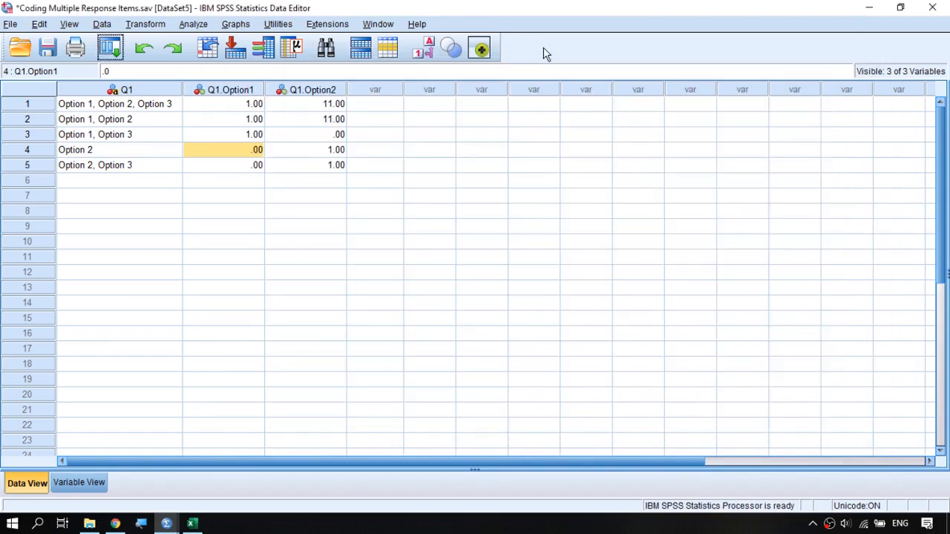
pyautogui.moveTo(312, 104); pyautogui.dragTo(315, 119)
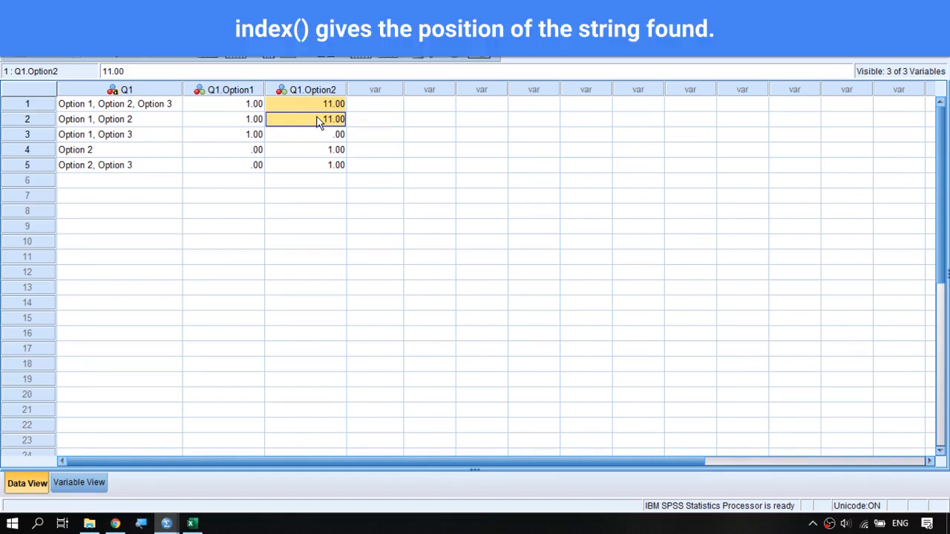
# Compare the computed Q1.Option2 values with the Q1 answers for all five cases, focusing on the first two.
pyautogui.click(173, 106)
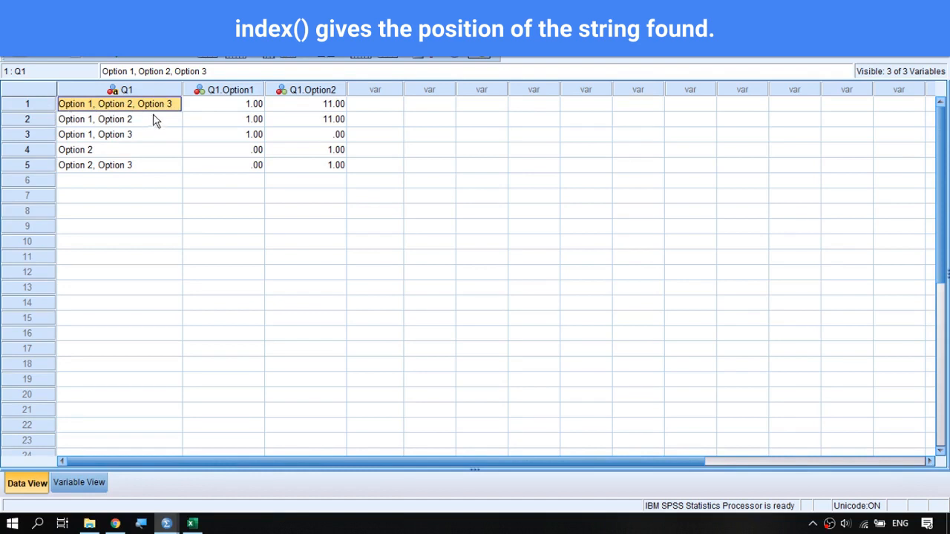
pyautogui.click(297, 120)
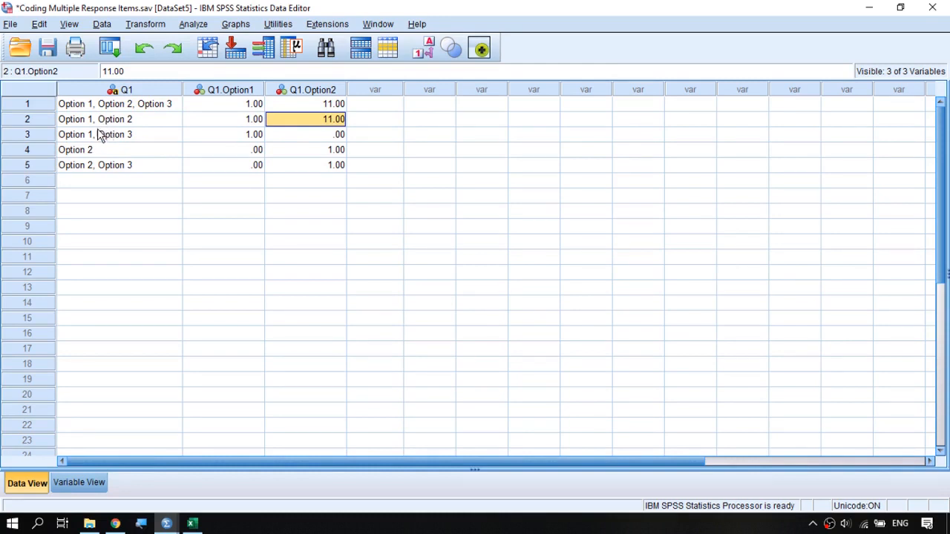
pyautogui.click(327, 140)
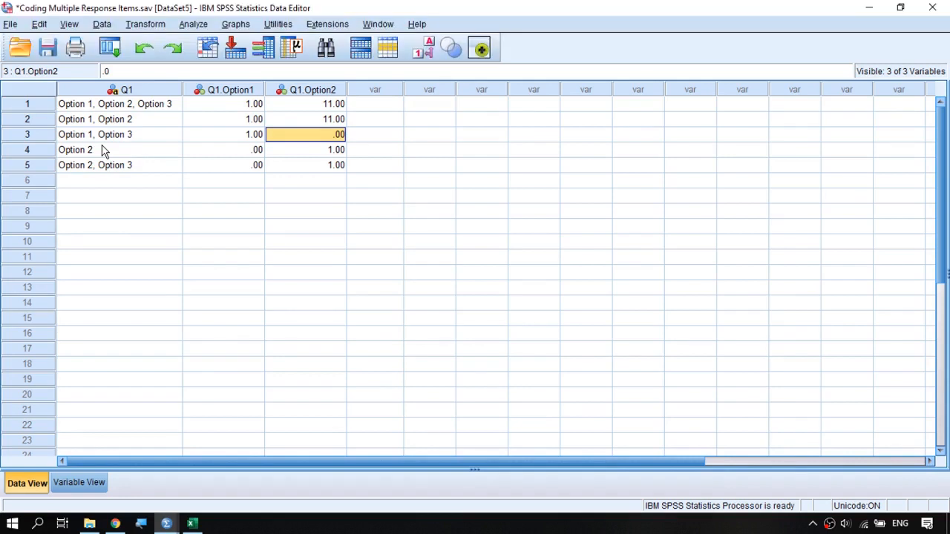
pyautogui.click(287, 151)
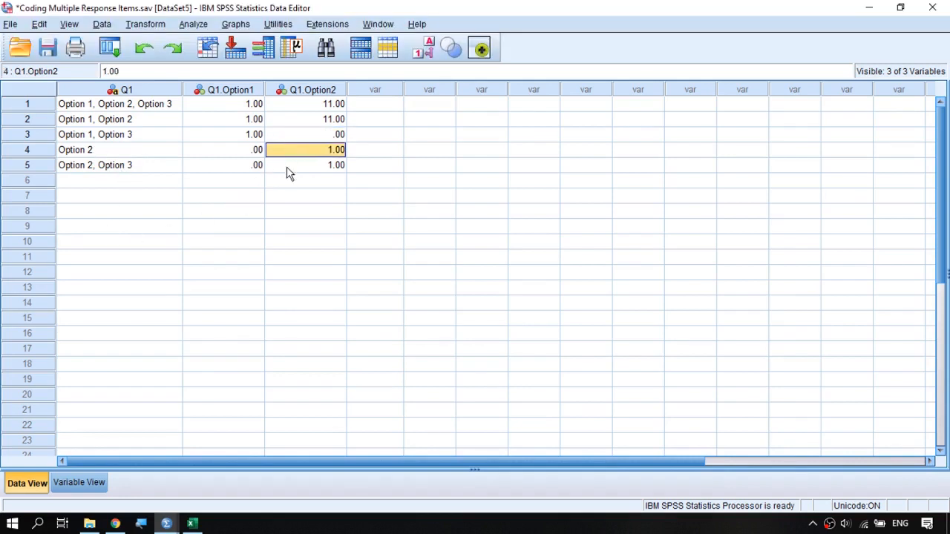
pyautogui.click(286, 166)
pyautogui.click(301, 153)
pyautogui.moveTo(294, 110); pyautogui.dragTo(304, 121)
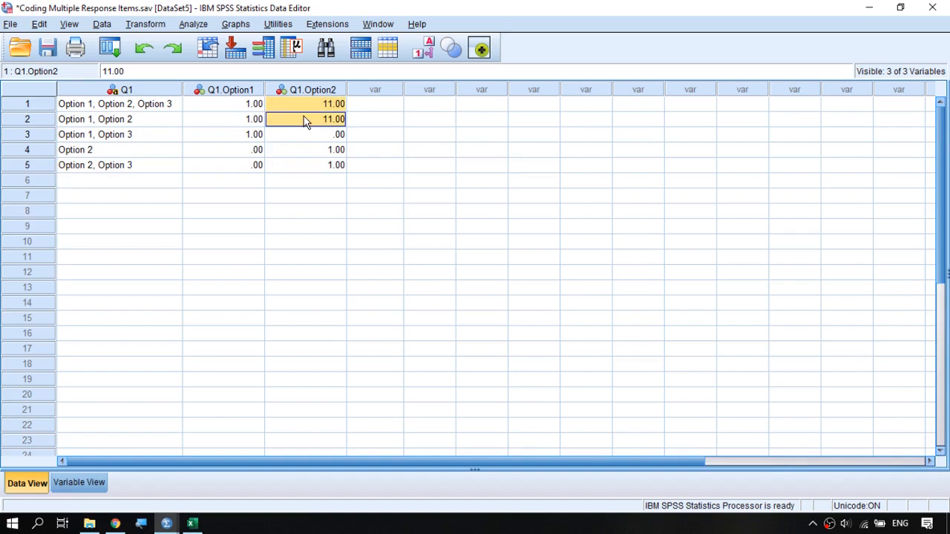
pyautogui.click(305, 121)
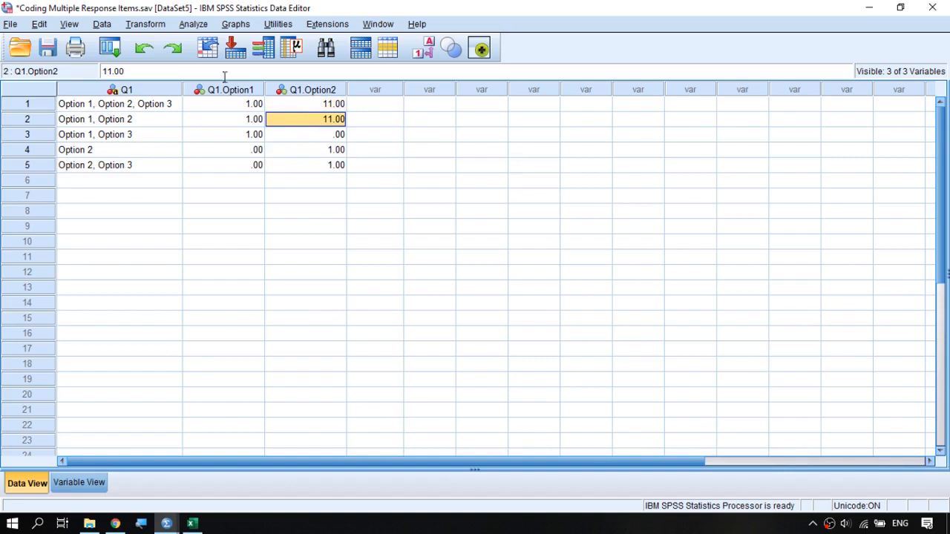
# Reopen the recent Compute Variable dialog and extend the Q1.Option2 expression to index(Q1,"Option 2")>0.
pyautogui.click(104, 46)
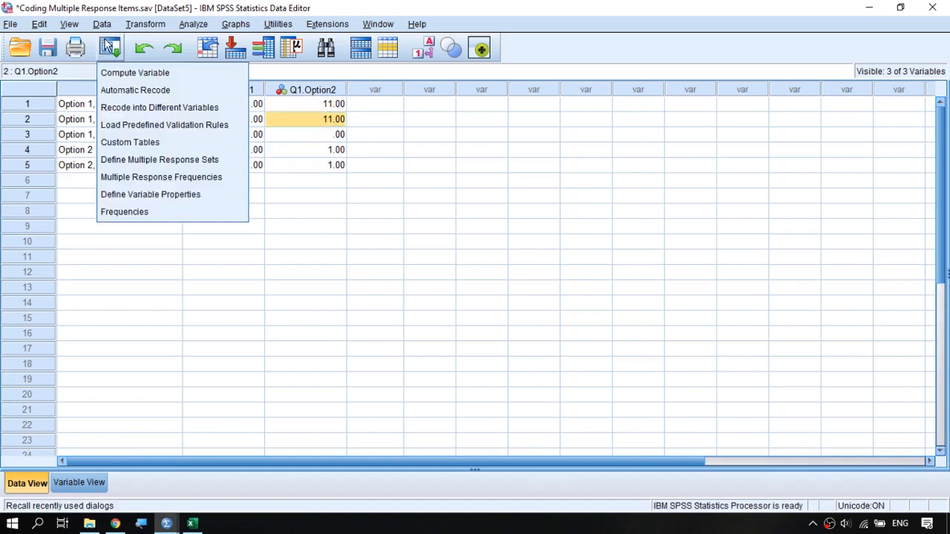
pyautogui.click(143, 72)
pyautogui.click(646, 127)
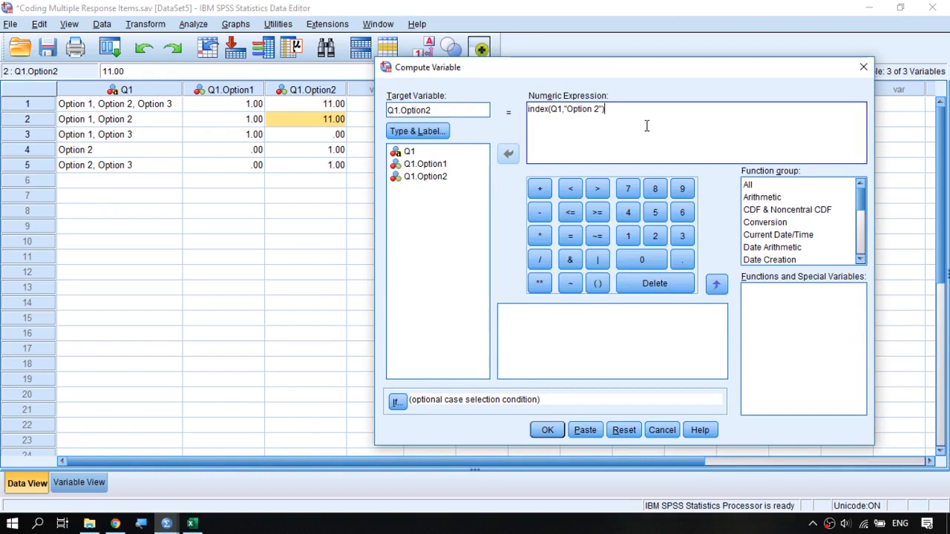
pyautogui.write('>0')
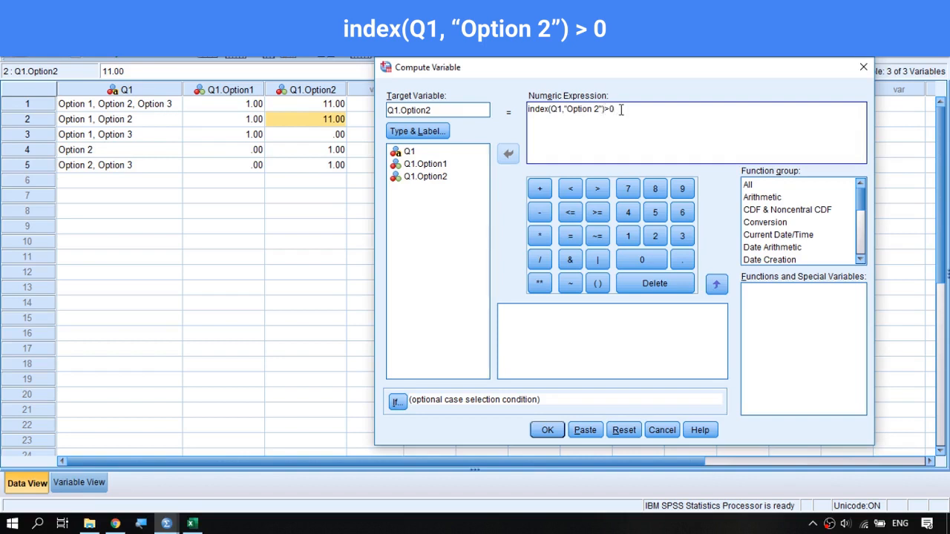
# Recompute the existing Q1.Option2 variable with the extended expression and check its values for the first two cases.
pyautogui.moveTo(620, 109); pyautogui.dragTo(523, 110)
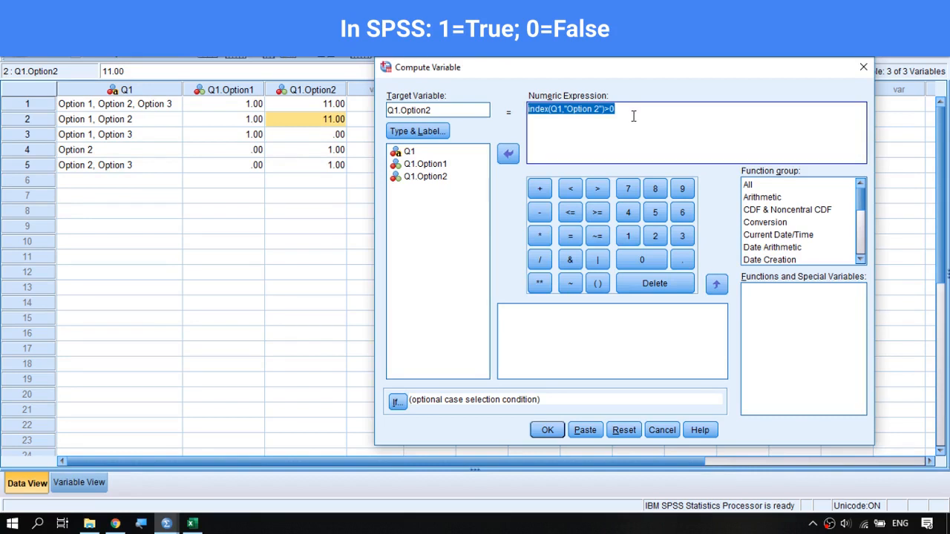
pyautogui.click(633, 115)
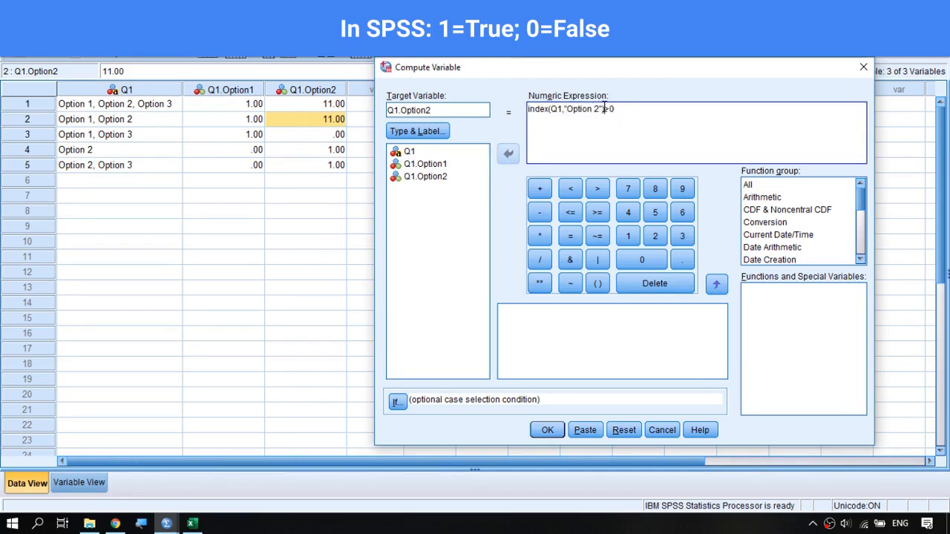
pyautogui.moveTo(604, 109); pyautogui.dragTo(525, 110)
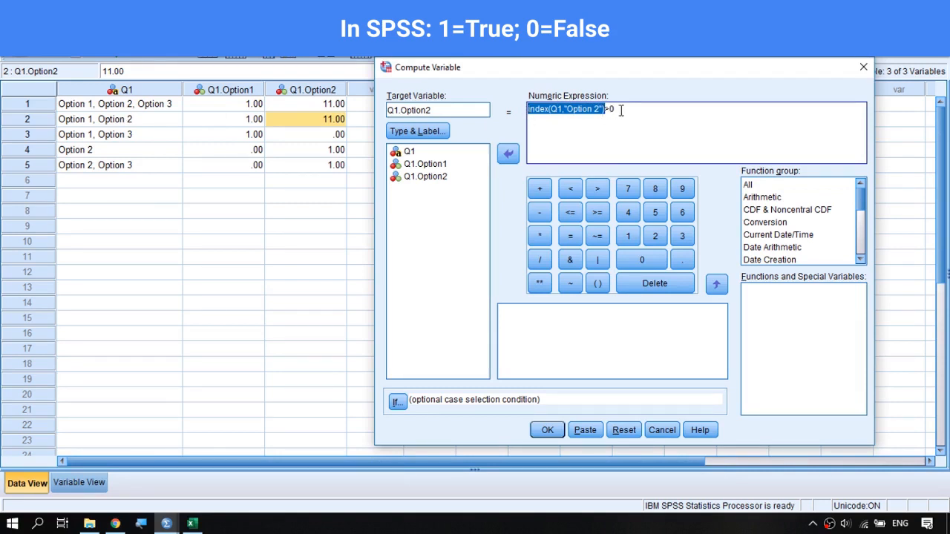
pyautogui.moveTo(621, 110); pyautogui.dragTo(488, 103)
pyautogui.click(547, 431)
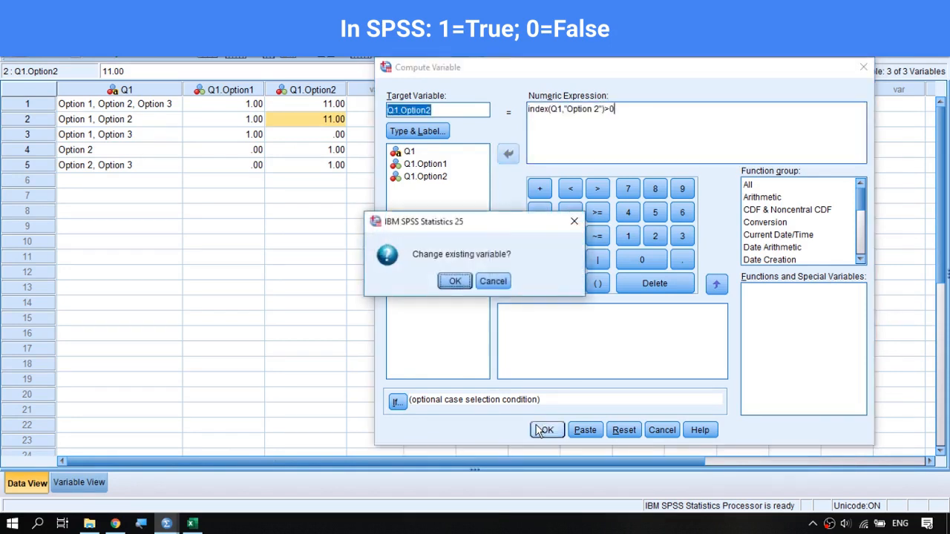
pyautogui.click(457, 283)
pyautogui.click(133, 276)
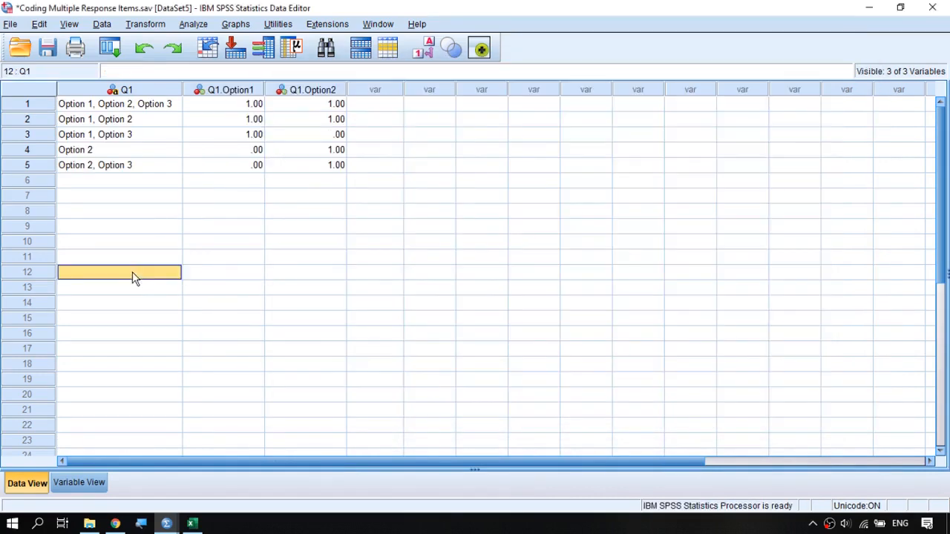
pyautogui.moveTo(297, 105); pyautogui.dragTo(297, 121)
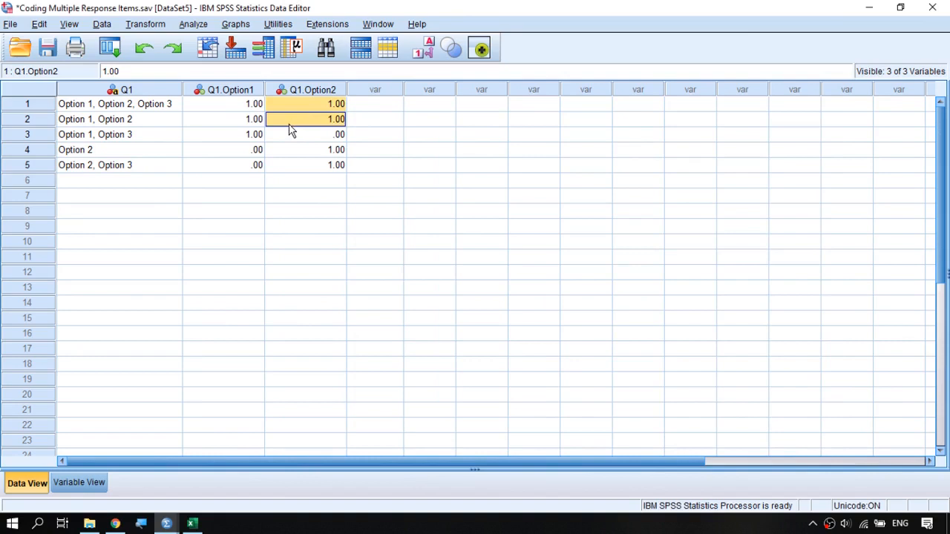
pyautogui.click(289, 123)
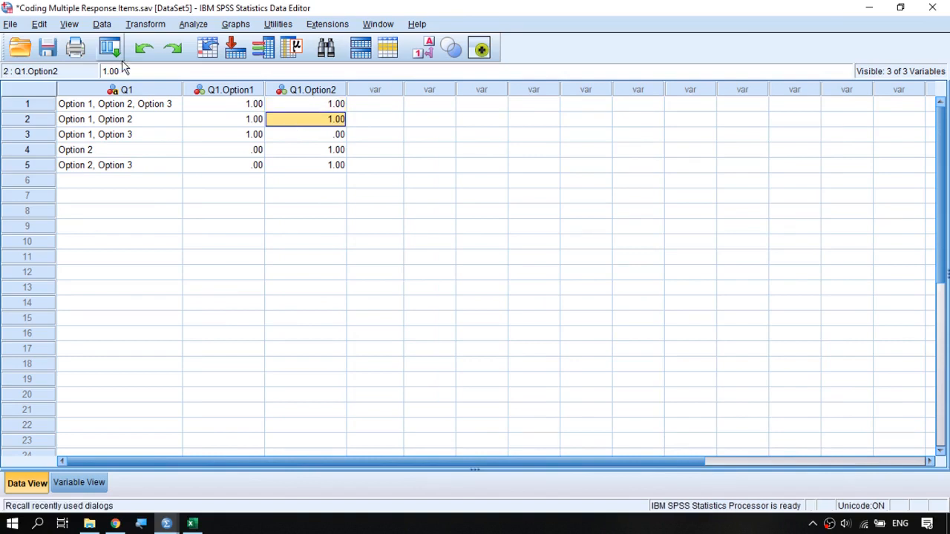
# Recompute the existing Q1.Option1 variable with the expression index(Q1,"Option 1")>0.
pyautogui.click(116, 59)
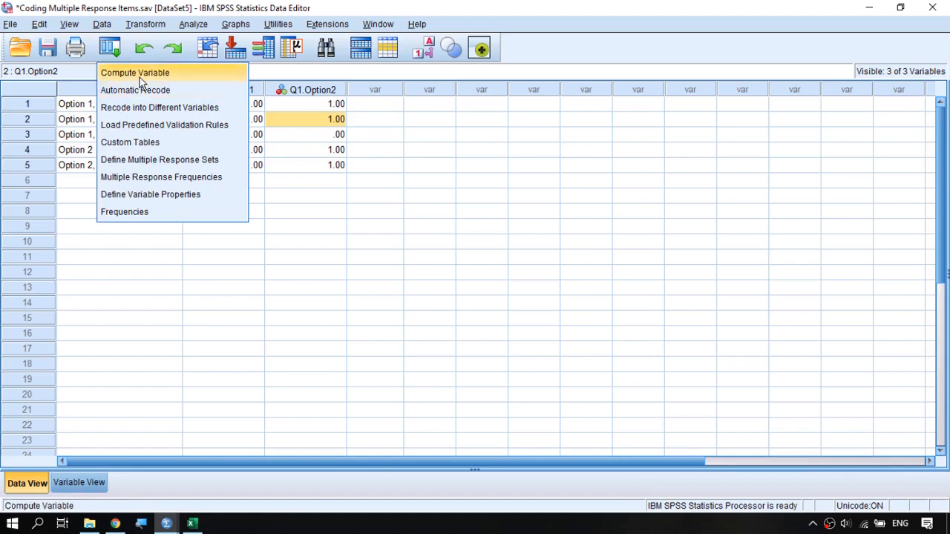
pyautogui.click(140, 75)
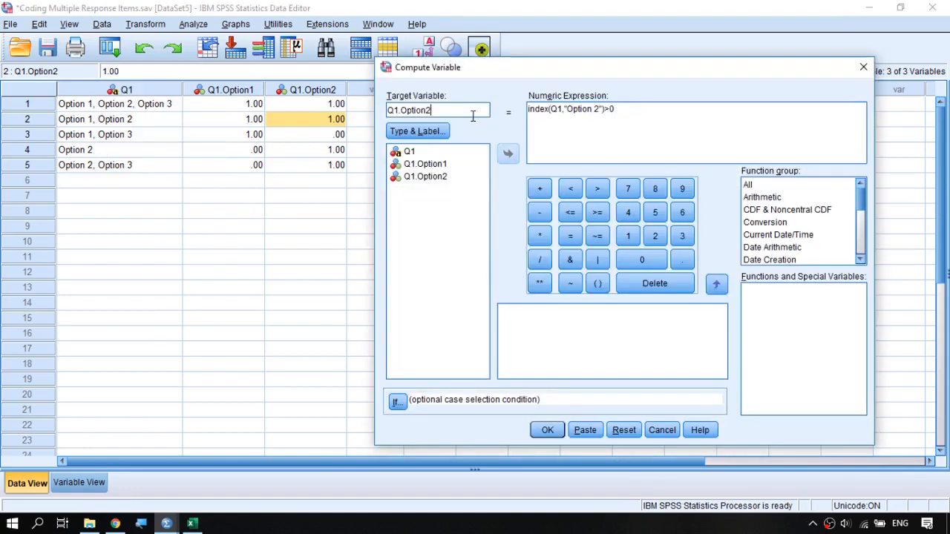
pyautogui.click(601, 109)
pyautogui.press('BackSpace')
pyautogui.write('1')
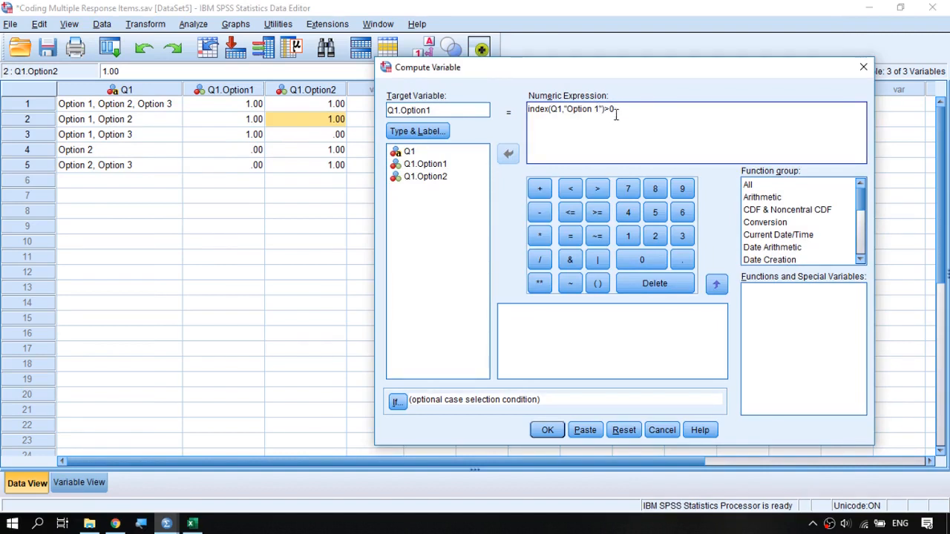
pyautogui.click(547, 430)
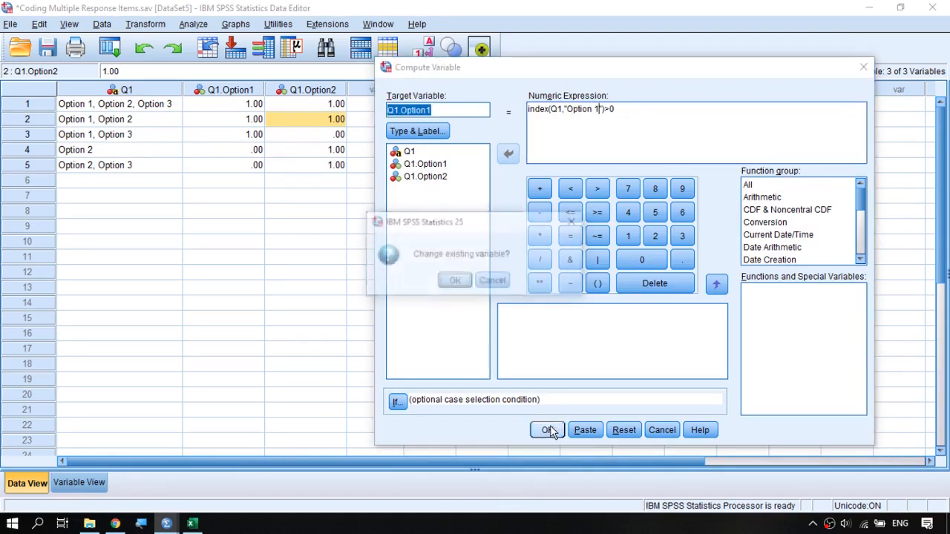
pyautogui.click(455, 283)
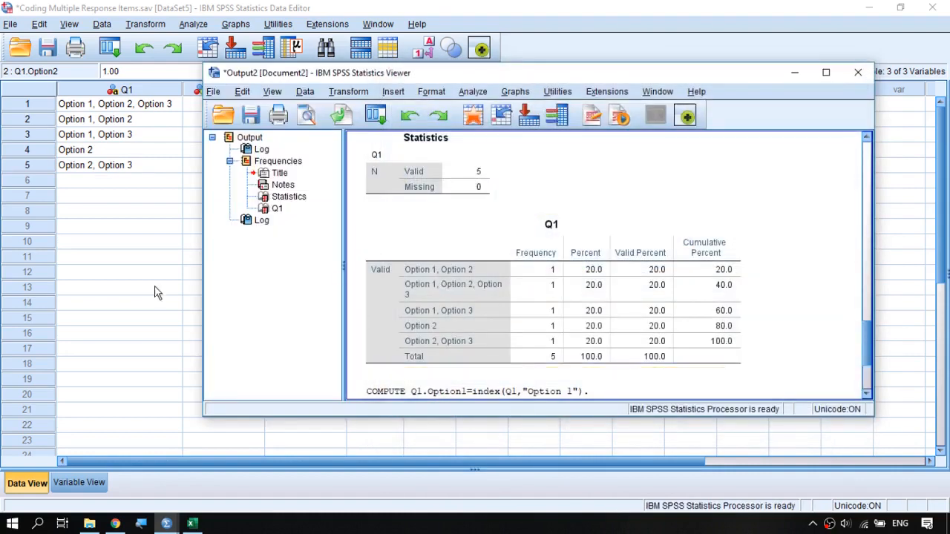
pyautogui.click(125, 292)
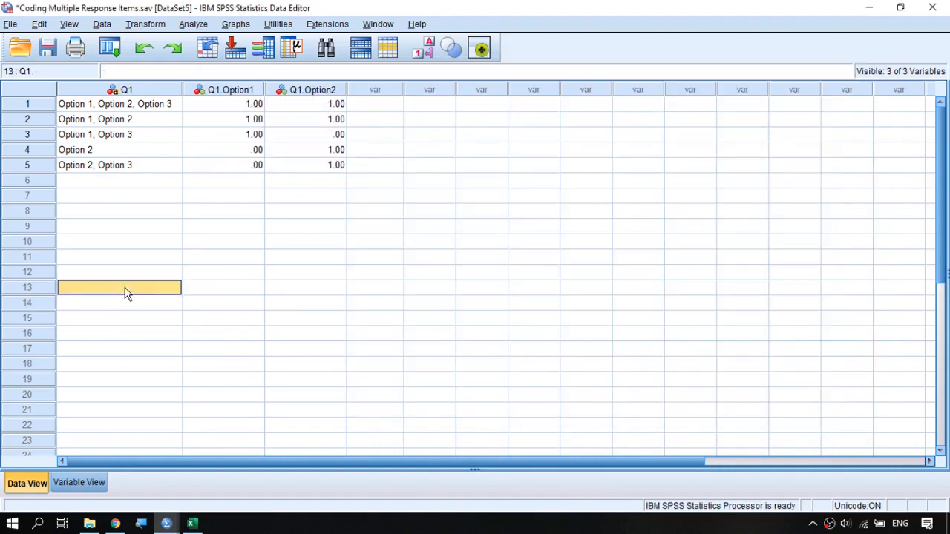
# Compute a new variable Q1.Option3 with the expression index(Q1,"Option 3")>0.
pyautogui.click(113, 47)
pyautogui.click(127, 72)
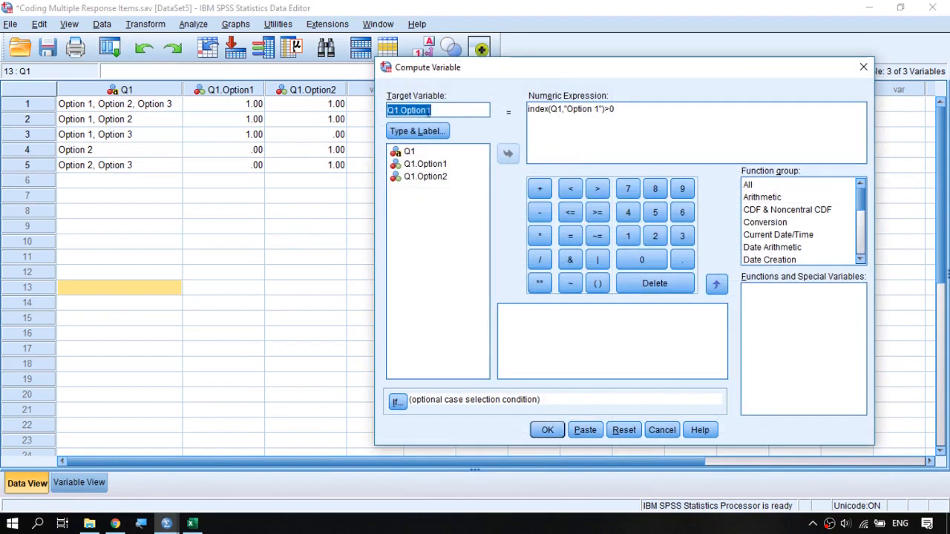
pyautogui.click(438, 110)
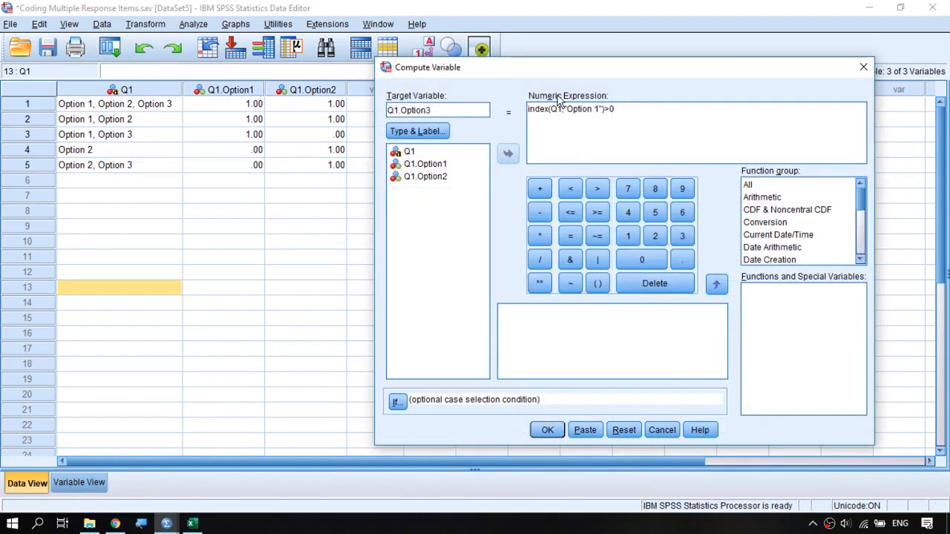
pyautogui.click(592, 109)
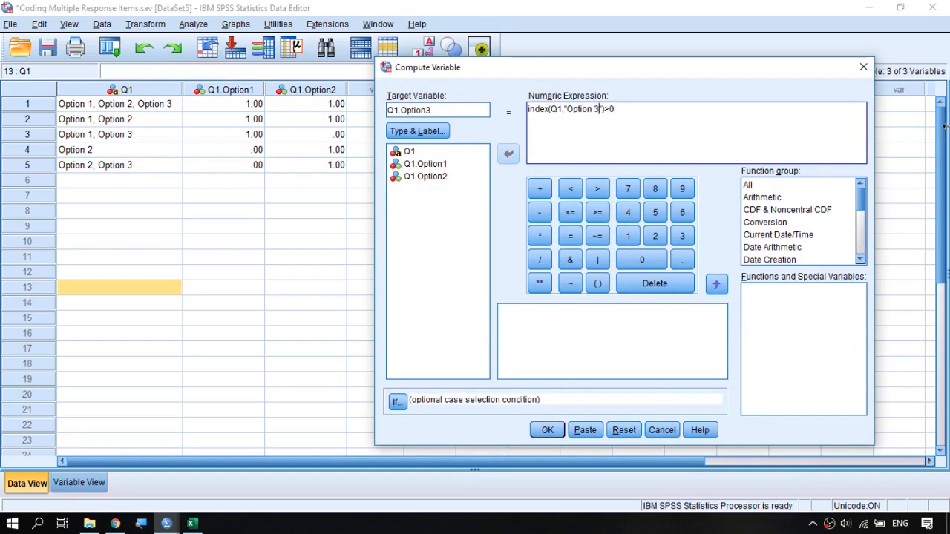
pyautogui.click(547, 431)
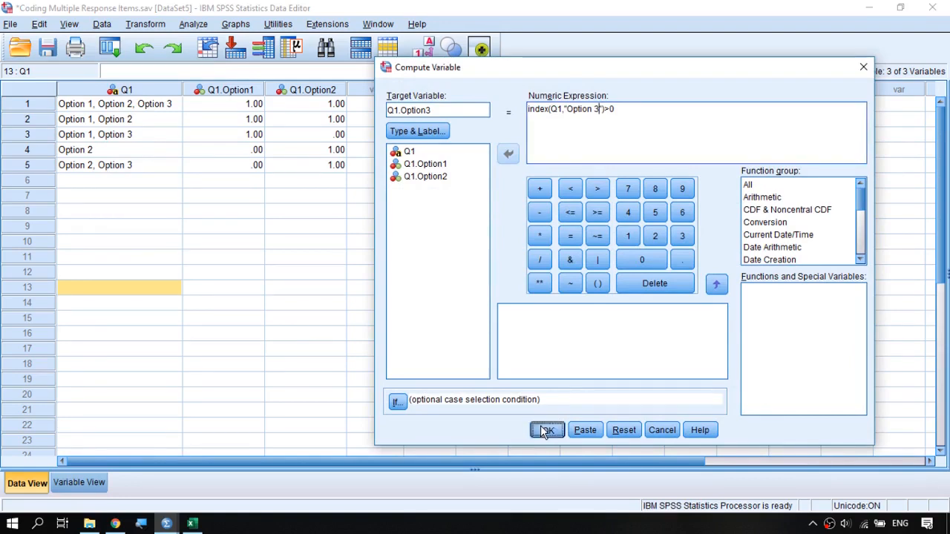
pyautogui.click(157, 306)
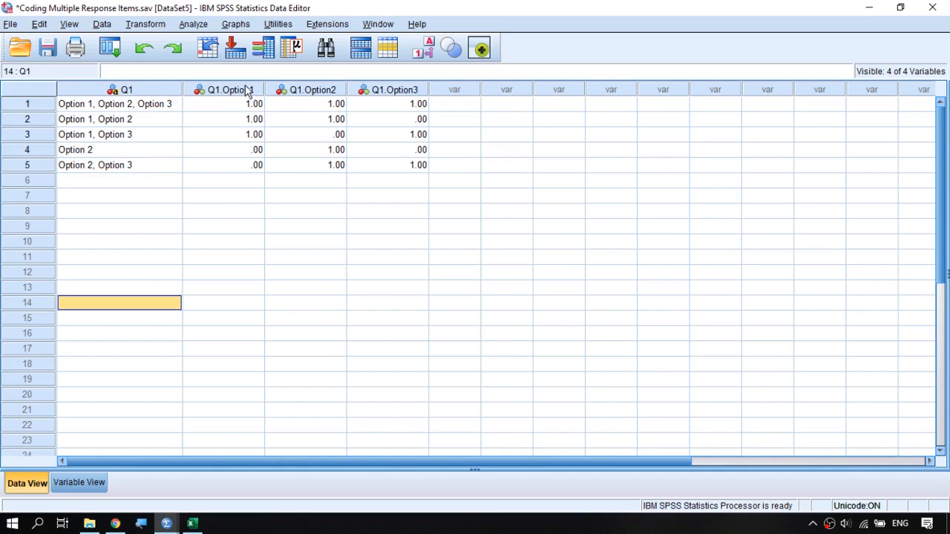
# Run descriptive statistics on Q1.Option1, Q1.Option2 and Q1.Option3 together and view their frequency tables in the maximized output window.
pyautogui.moveTo(230, 89); pyautogui.dragTo(393, 90)
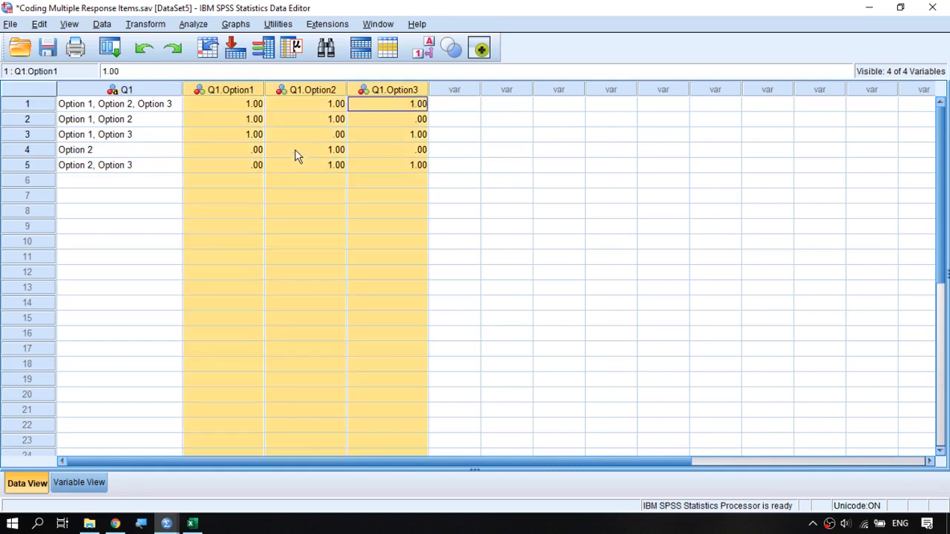
pyautogui.click(296, 49)
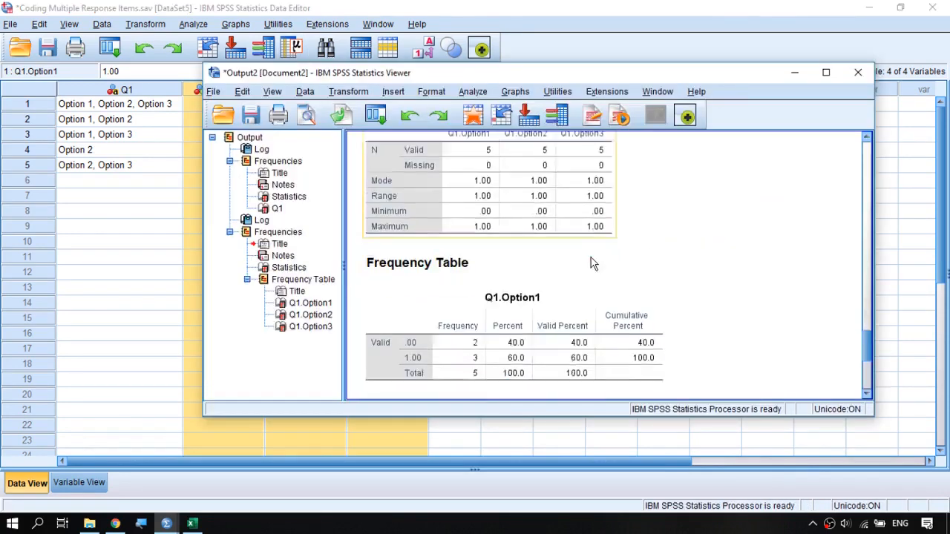
pyautogui.scroll(-2, 588, 261)
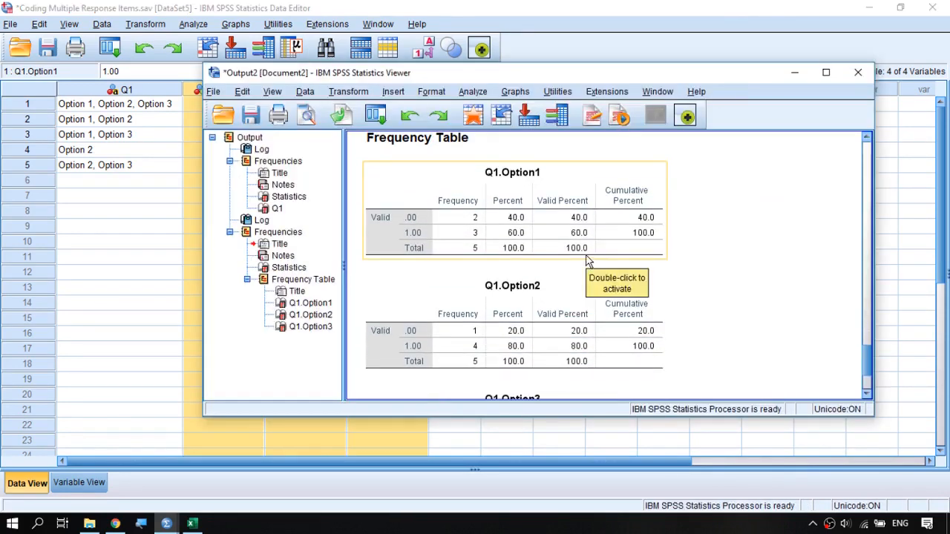
pyautogui.doubleClick(600, 72)
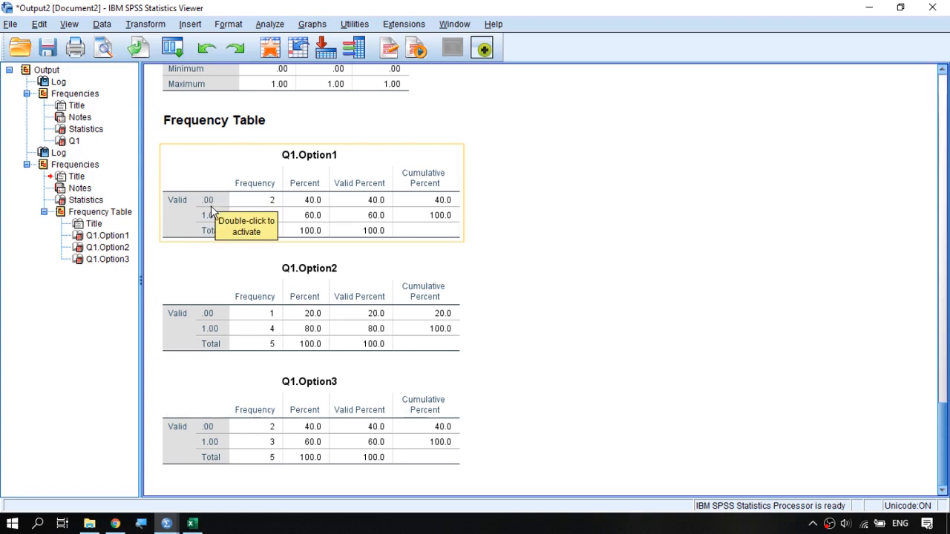
# Start a new multiple response set in the data editor and include Q1.Option1, Q1.Option2 and Q1.Option3 in it.
pyautogui.hotkey('alt', 'Tab')
pyautogui.click(225, 138)
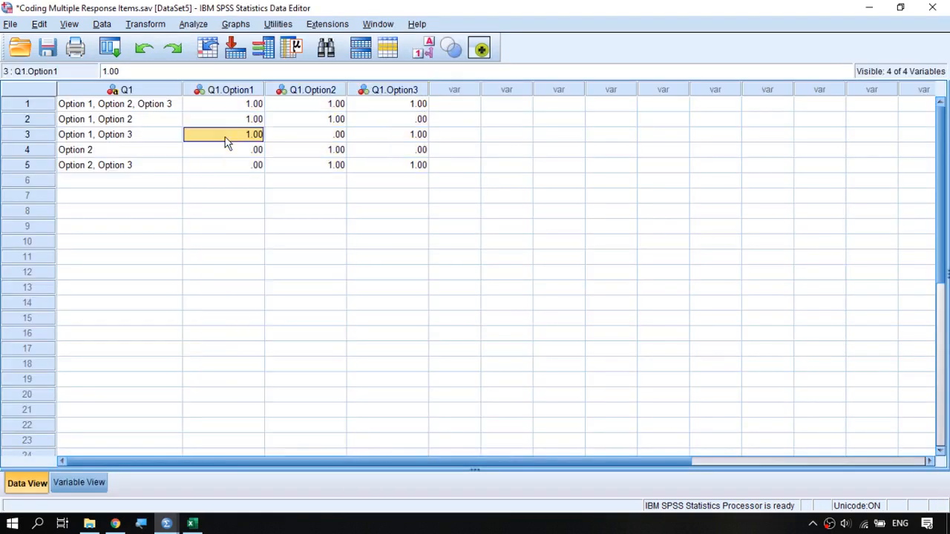
pyautogui.click(194, 25)
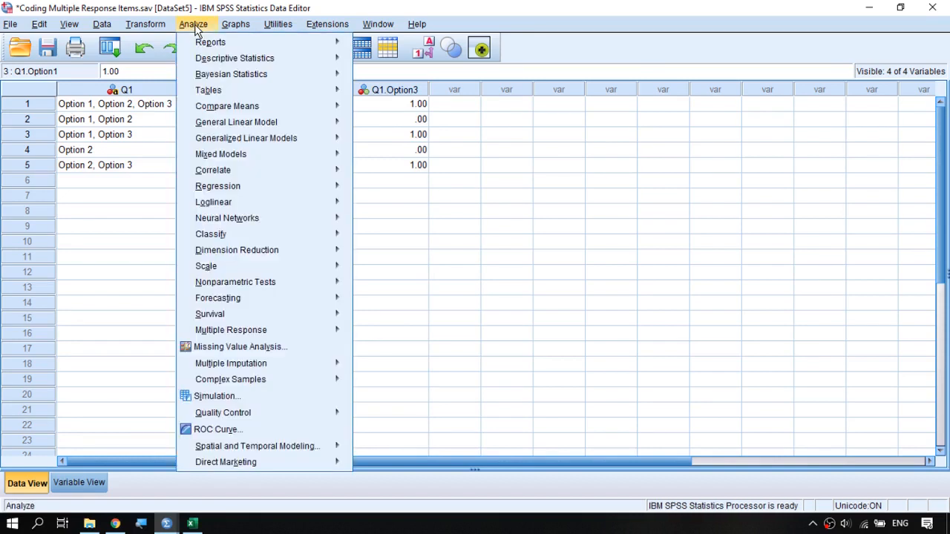
pyautogui.moveTo(265, 336)
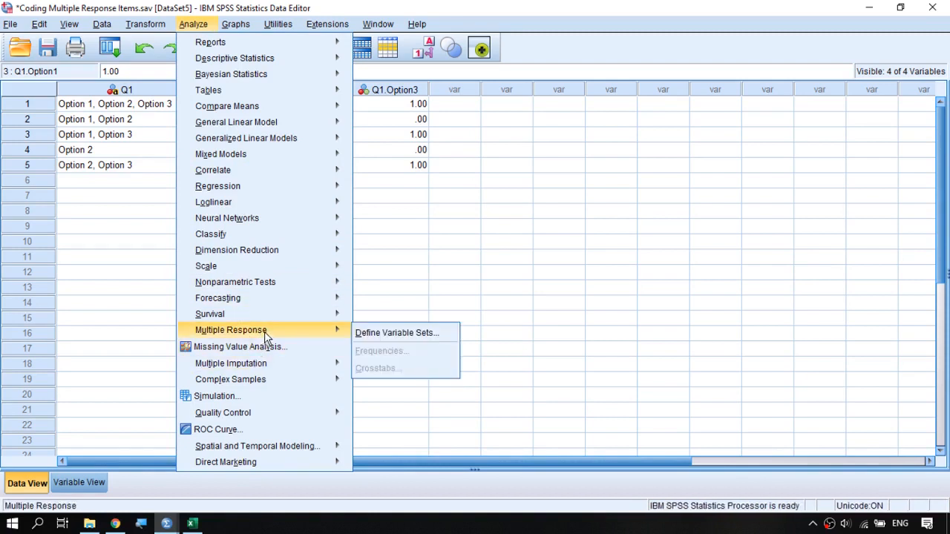
pyautogui.click(451, 333)
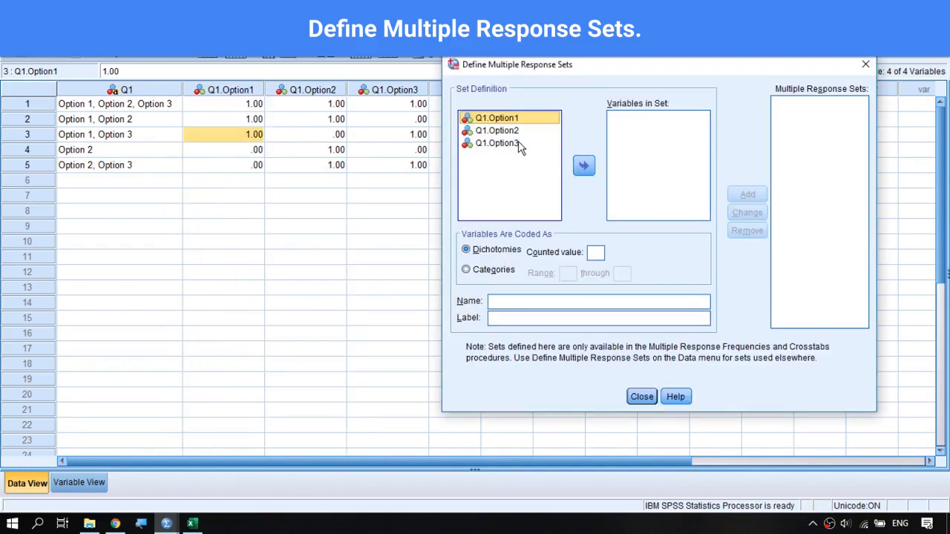
pyautogui.keyDown('shift'); pyautogui.click(518, 145); pyautogui.keyUp('shift')
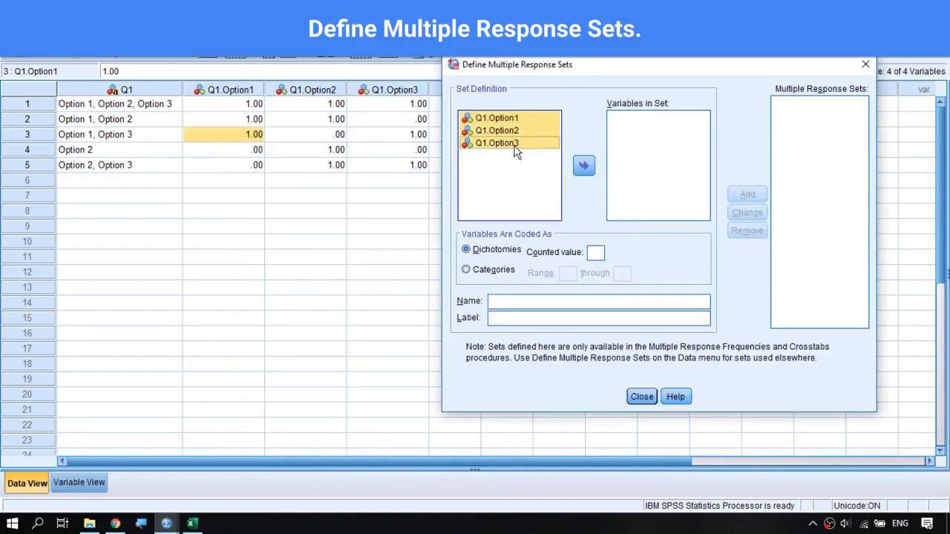
pyautogui.click(583, 166)
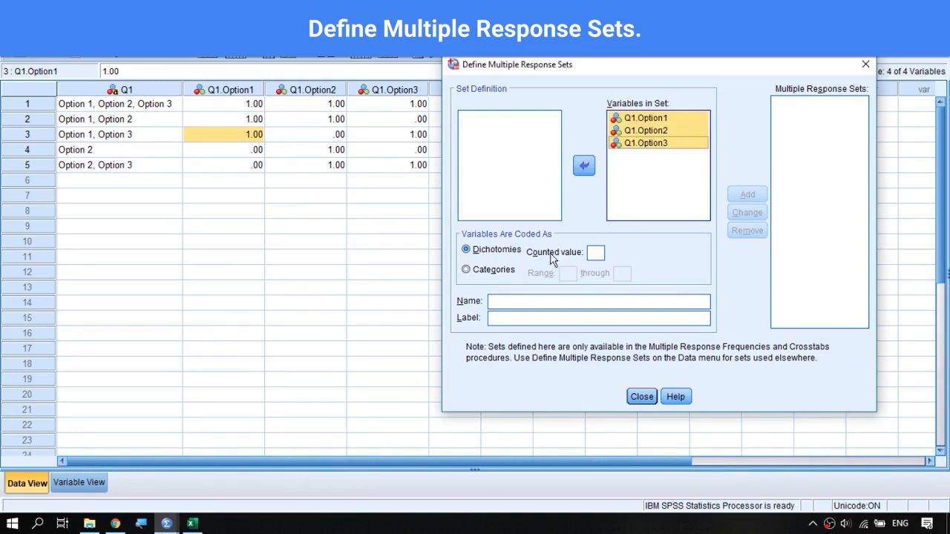
# Set the dichotomies' counted value to 1, name the set Q1.recoded and add it to the multiple response sets.
pyautogui.click(596, 253)
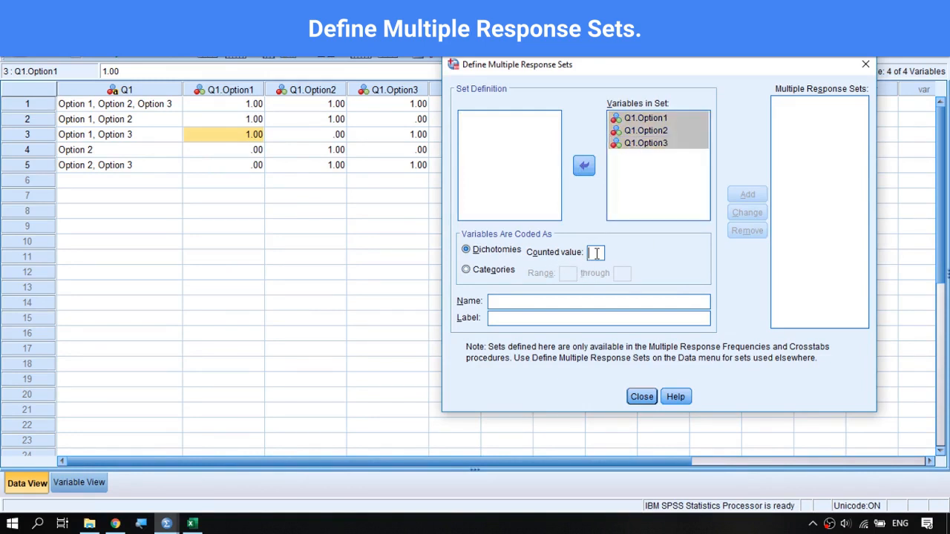
pyautogui.write('1')
pyautogui.write('Q')
pyautogui.write('1')
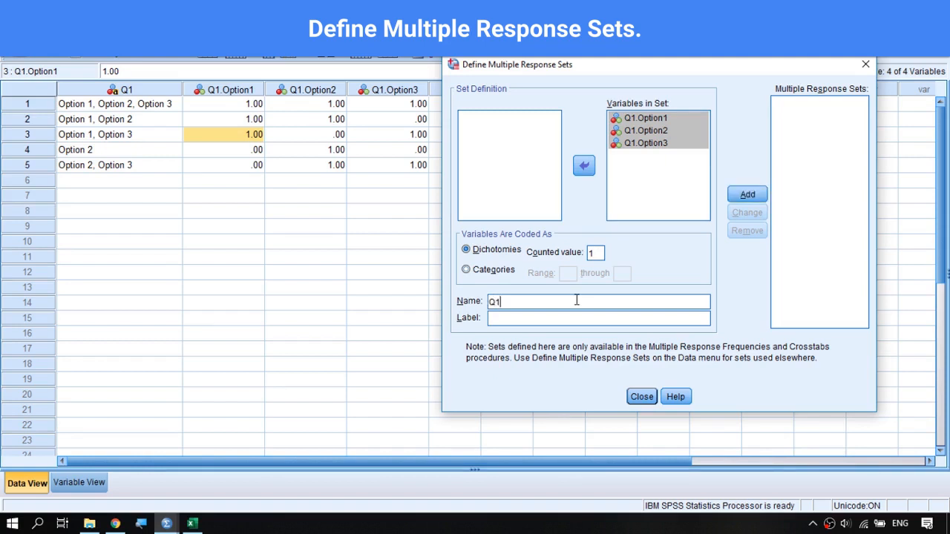
pyautogui.write('.recoded')
pyautogui.click(750, 194)
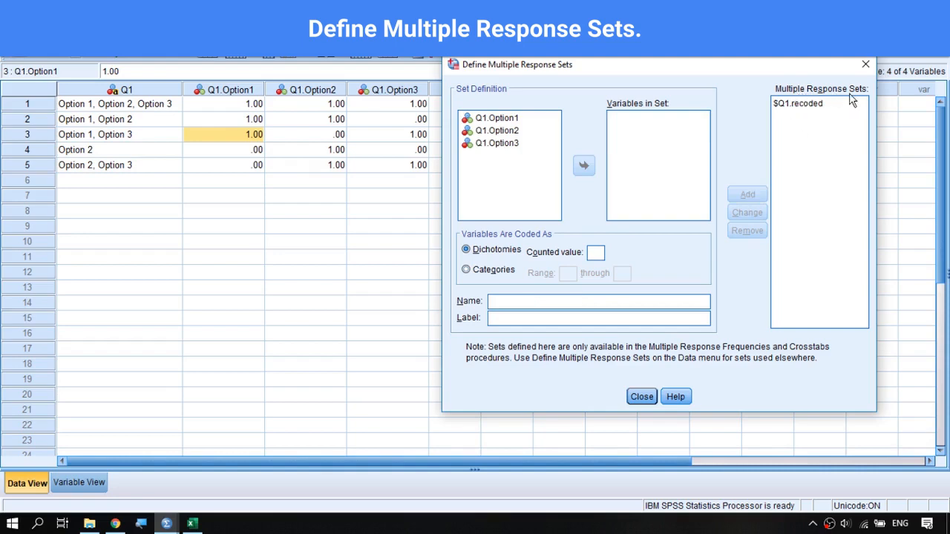
pyautogui.click(643, 398)
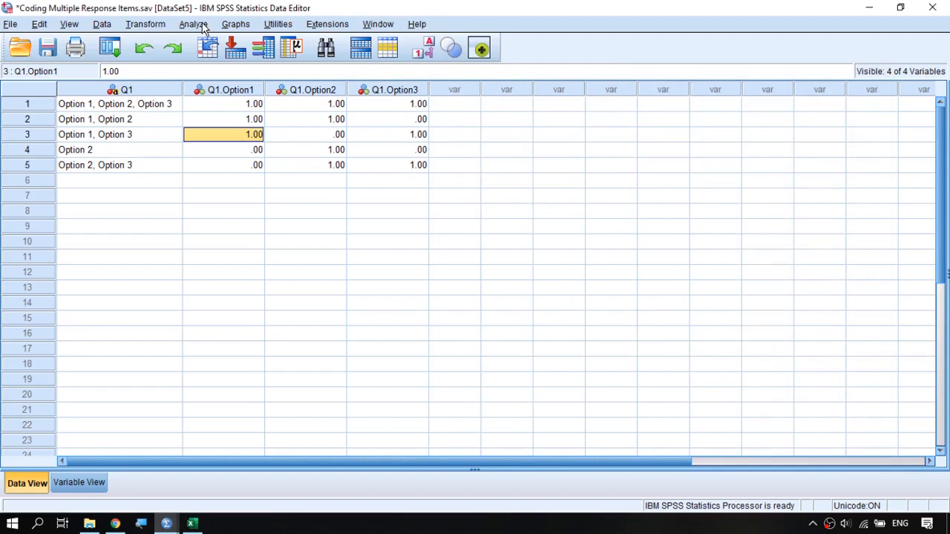
# Run multiple response frequencies for the set $Q1.recoded.
pyautogui.click(199, 25)
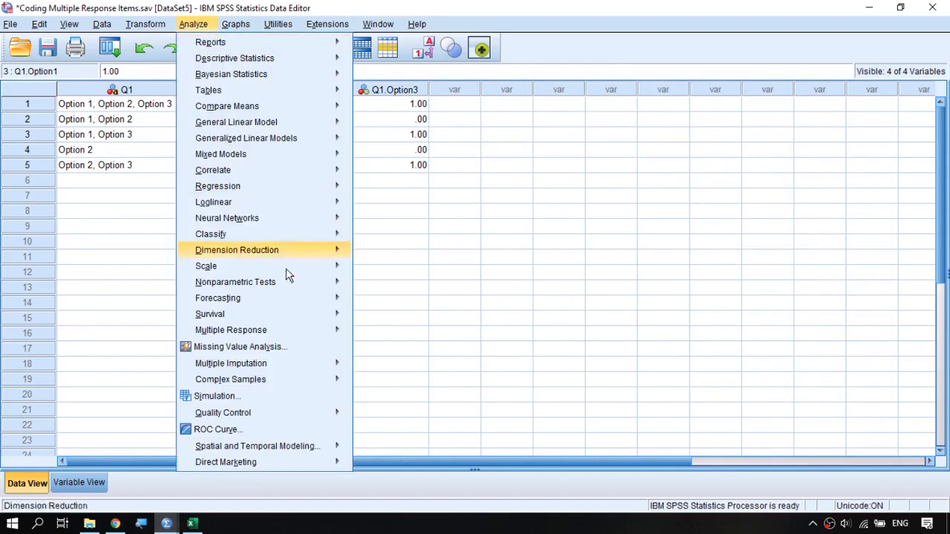
pyautogui.moveTo(317, 337)
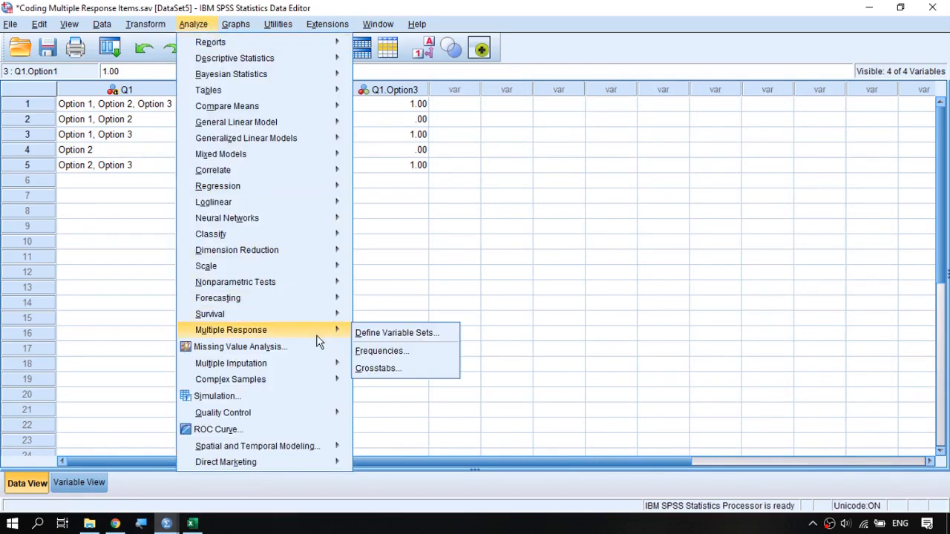
pyautogui.click(407, 359)
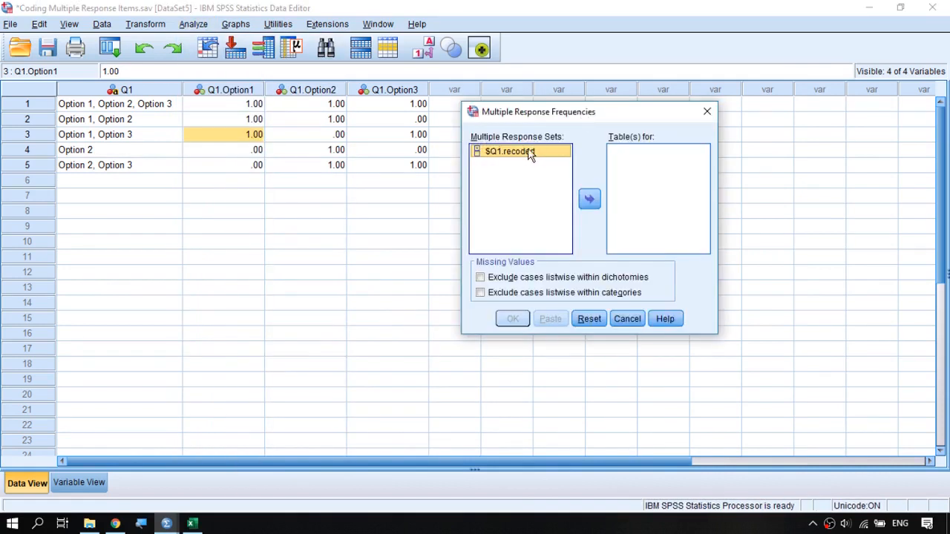
pyautogui.click(588, 200)
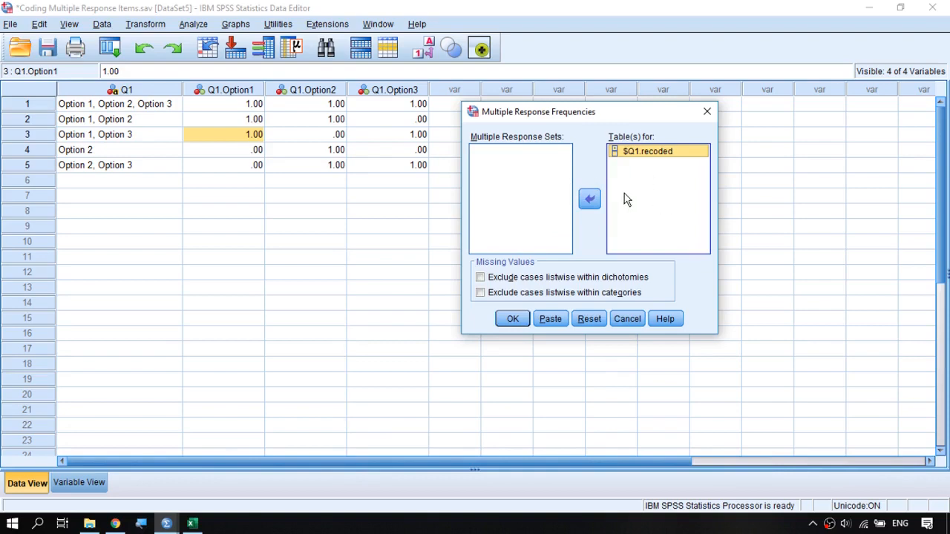
pyautogui.click(512, 319)
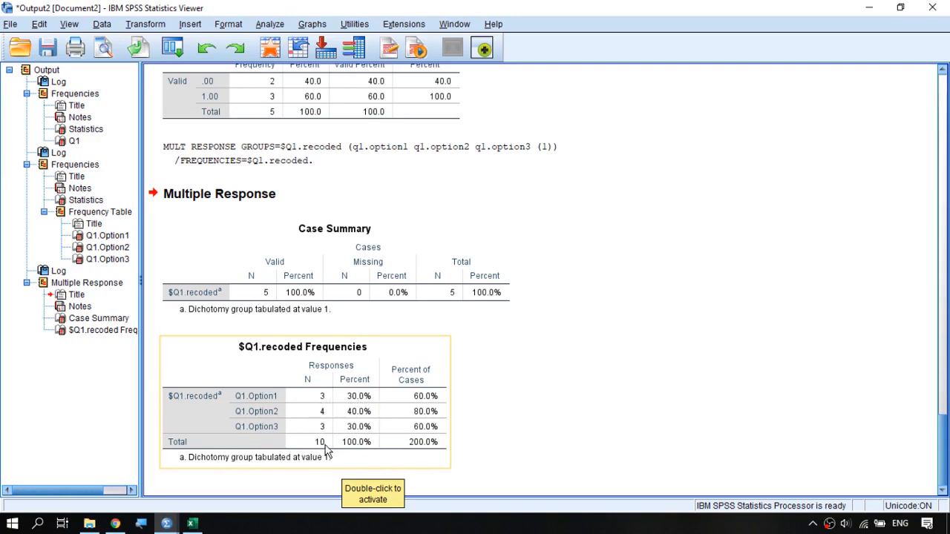
# Shrink and reposition the output window beside the Q1 data column and view the $Q1.recoded Frequencies table.
pyautogui.moveTo(534, 8); pyautogui.dragTo(640, 203)
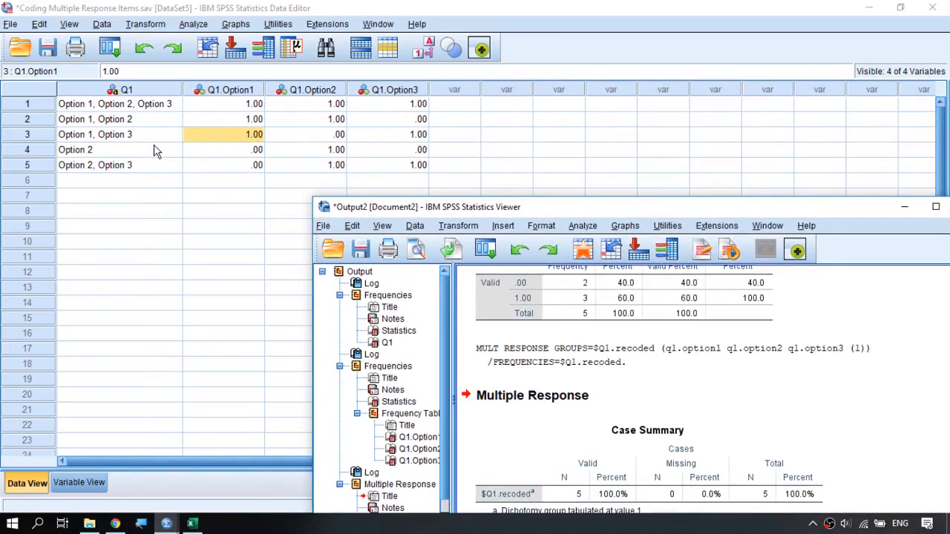
pyautogui.moveTo(521, 215); pyautogui.dragTo(450, 116)
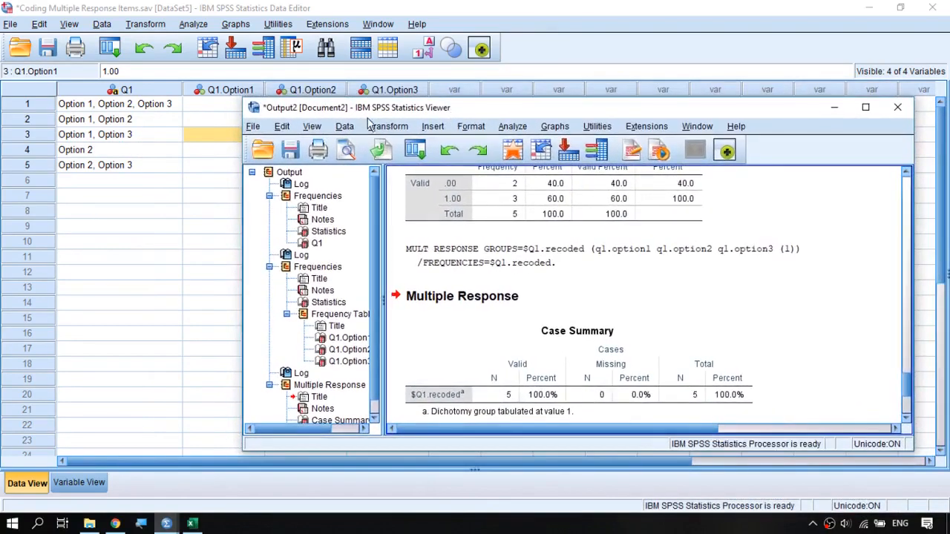
pyautogui.scroll(-1, 647, 293)
pyautogui.scroll(2, 638, 286)
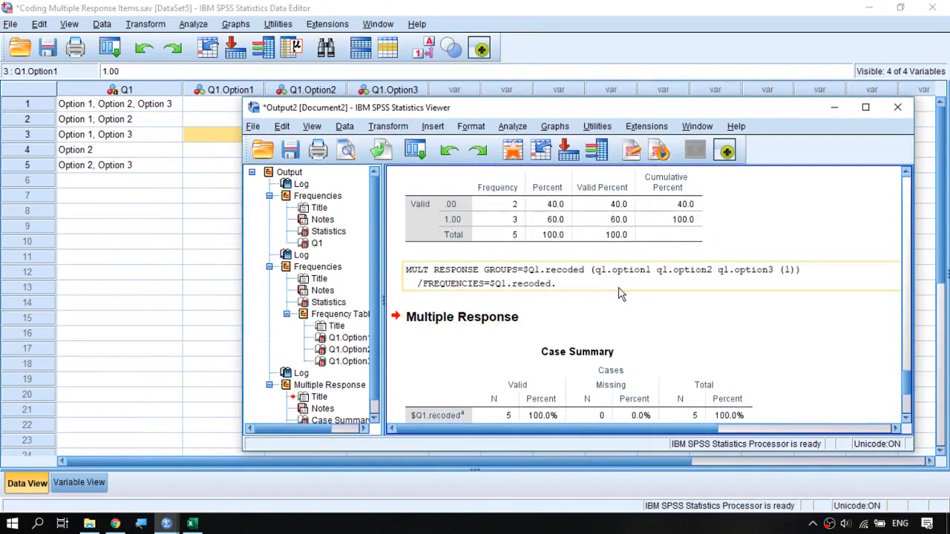
pyautogui.scroll(-3, 621, 297)
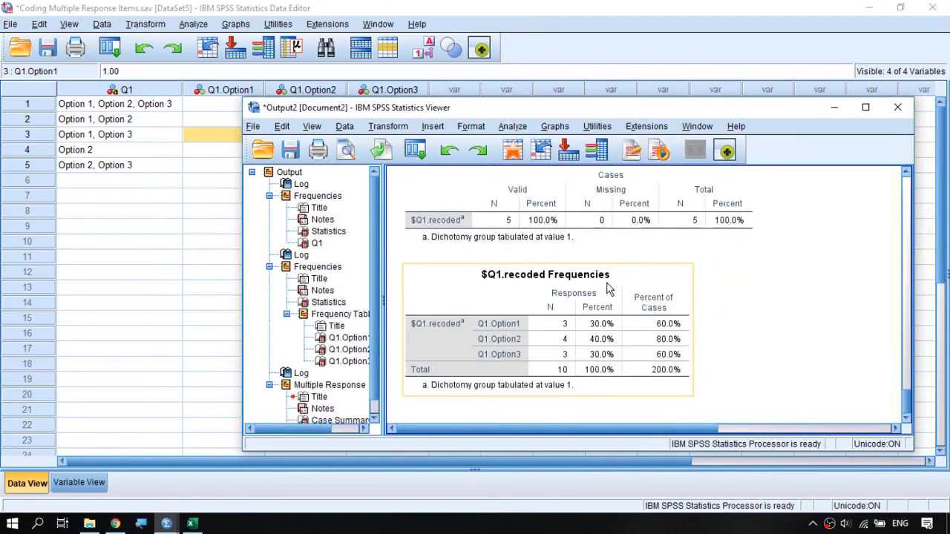